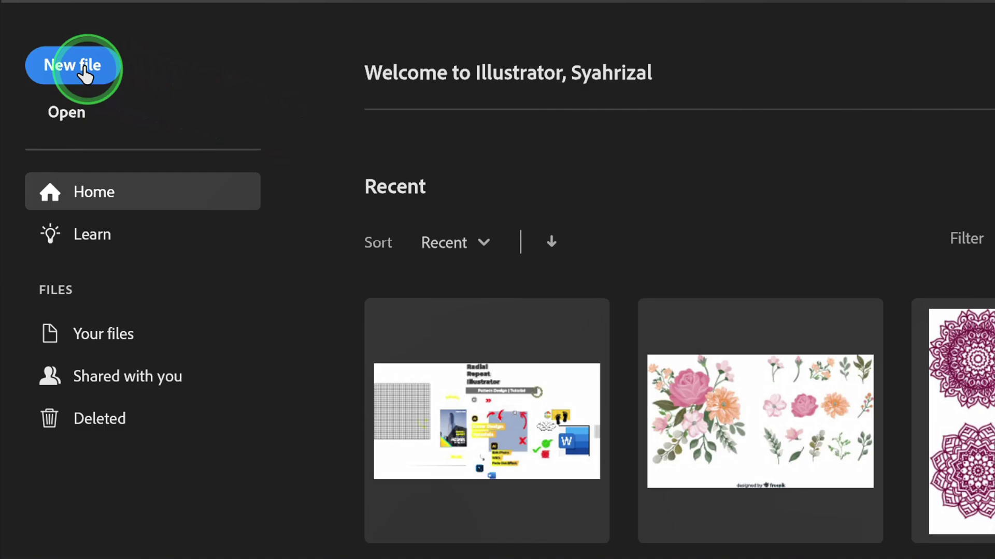
Create a new 1280 × 720 px landscape document, Untitled-5.
{"action": "left_click", "coordinate": [78, 66]}
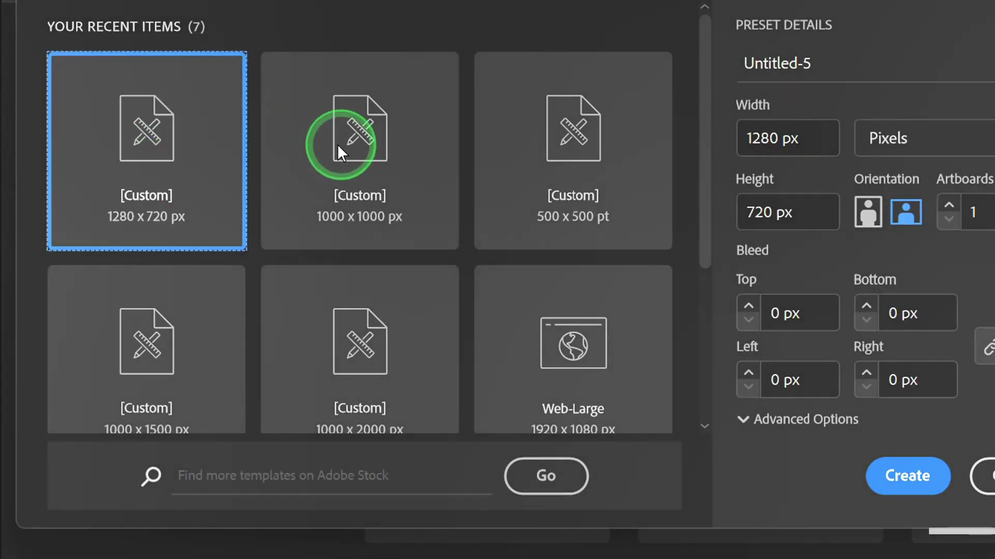
{"action": "left_click", "coordinate": [764, 146]}
{"action": "left_click", "coordinate": [773, 210]}
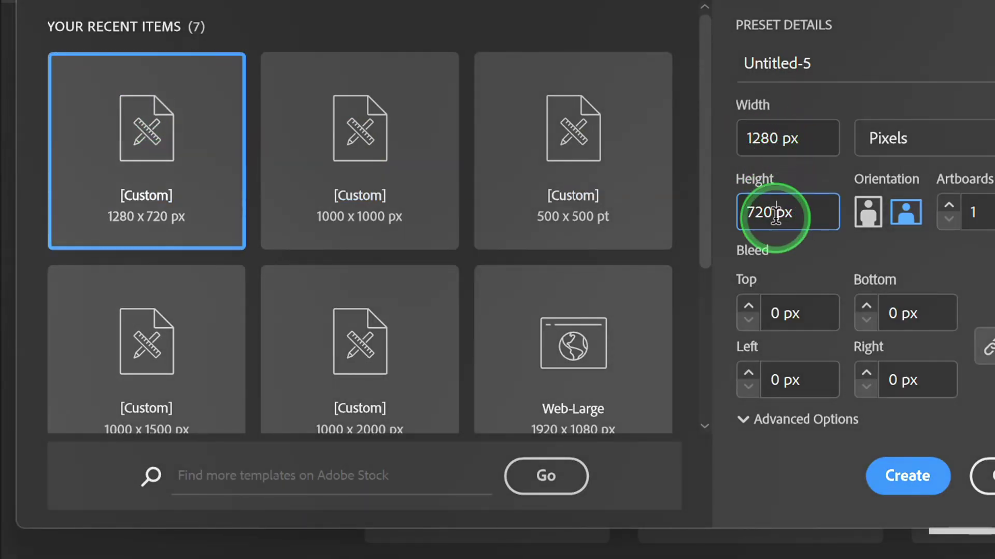
{"action": "left_click", "coordinate": [894, 475]}
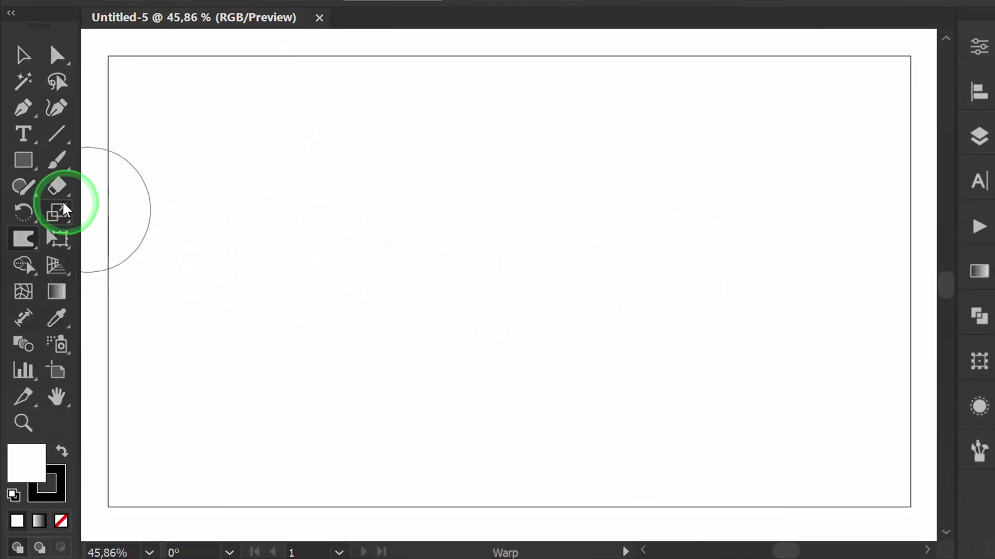
Draw a rectangle covering the whole artboard and remove its stroke.
{"action": "left_click_drag", "start_coordinate": [22, 164], "coordinate": [111, 155]}
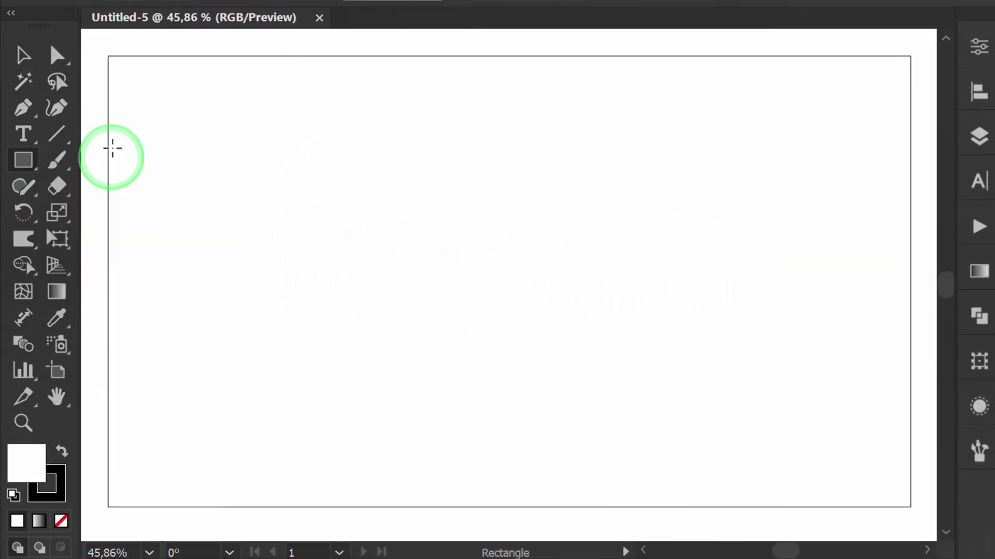
{"action": "left_click_drag", "start_coordinate": [108, 56], "coordinate": [910, 506]}
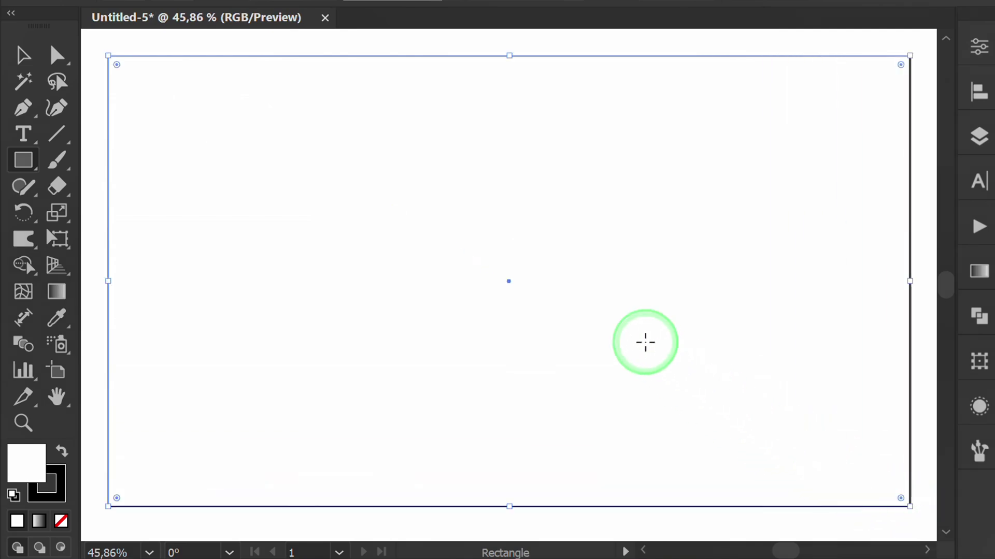
{"action": "left_click", "coordinate": [959, 47]}
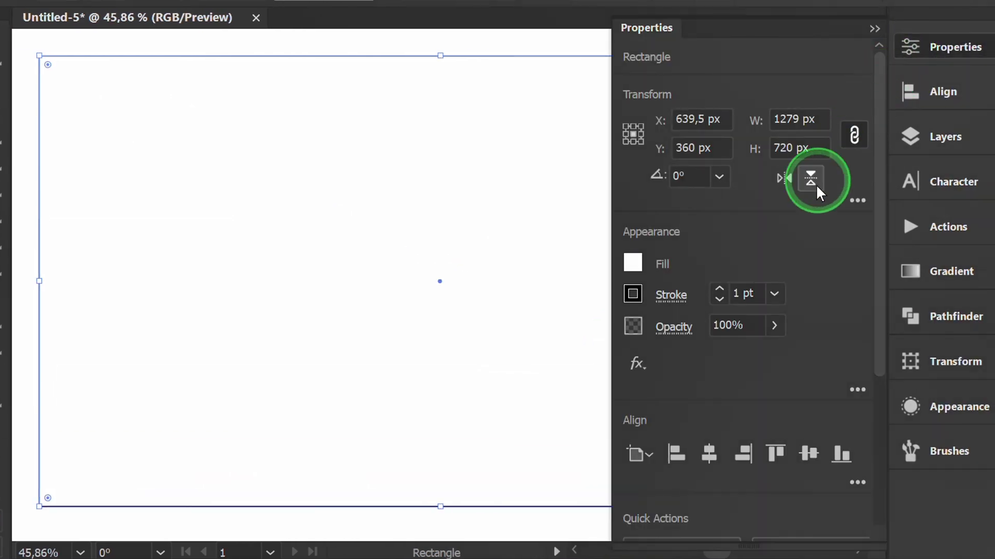
{"action": "left_click", "coordinate": [636, 301]}
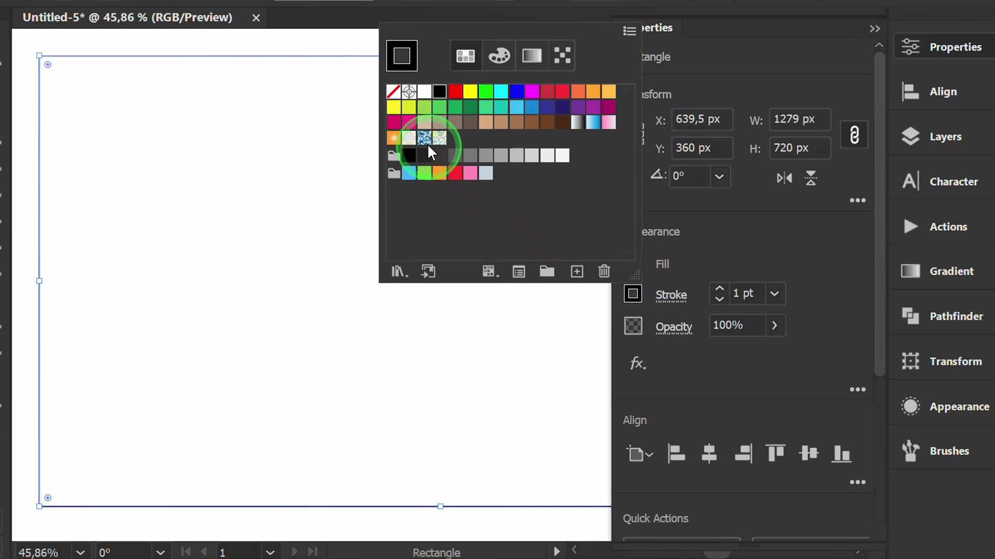
{"action": "left_click", "coordinate": [394, 92]}
{"action": "left_click", "coordinate": [710, 244]}
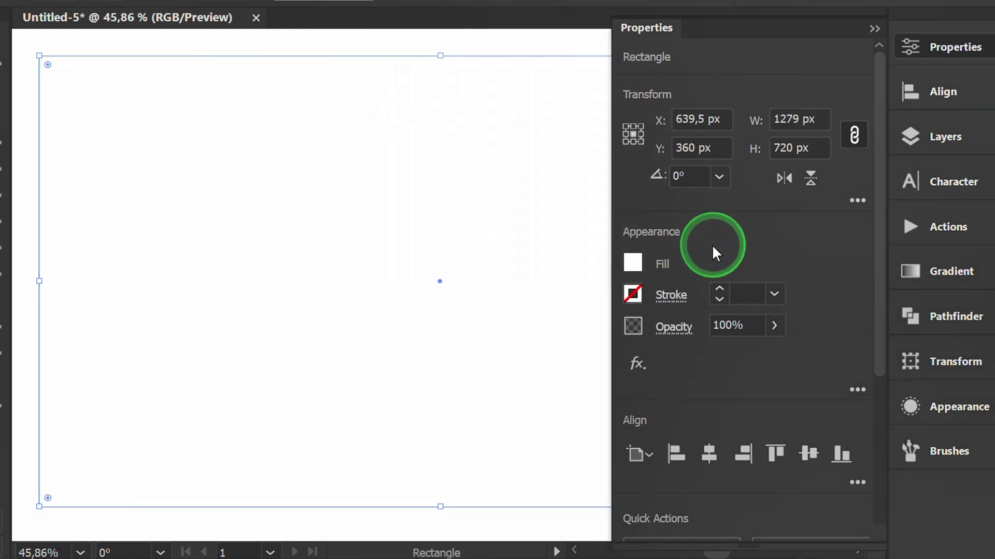
Fill the rectangle with red at 90% saturation.
{"action": "left_click", "coordinate": [633, 263]}
{"action": "left_click", "coordinate": [470, 341]}
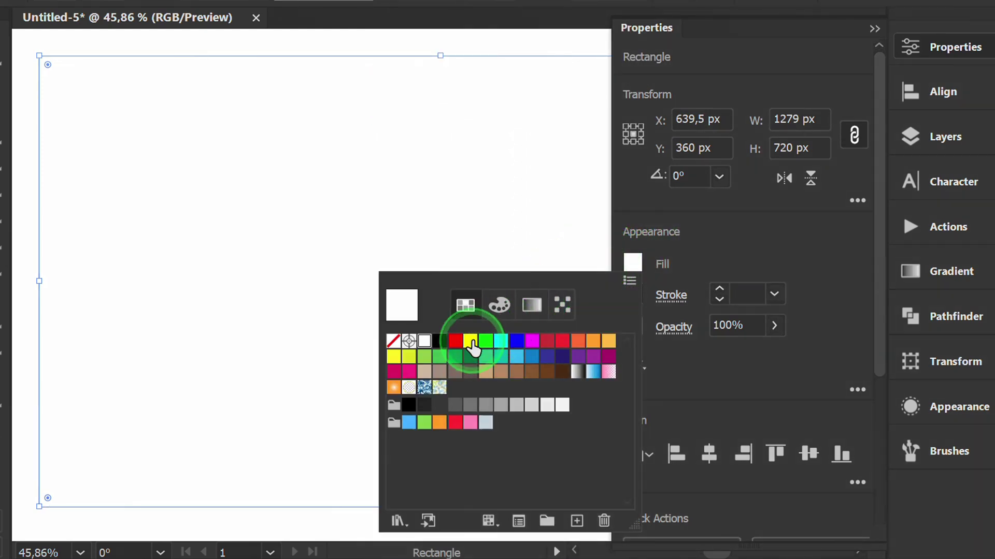
{"action": "left_click", "coordinate": [455, 343]}
{"action": "left_click", "coordinate": [499, 305]}
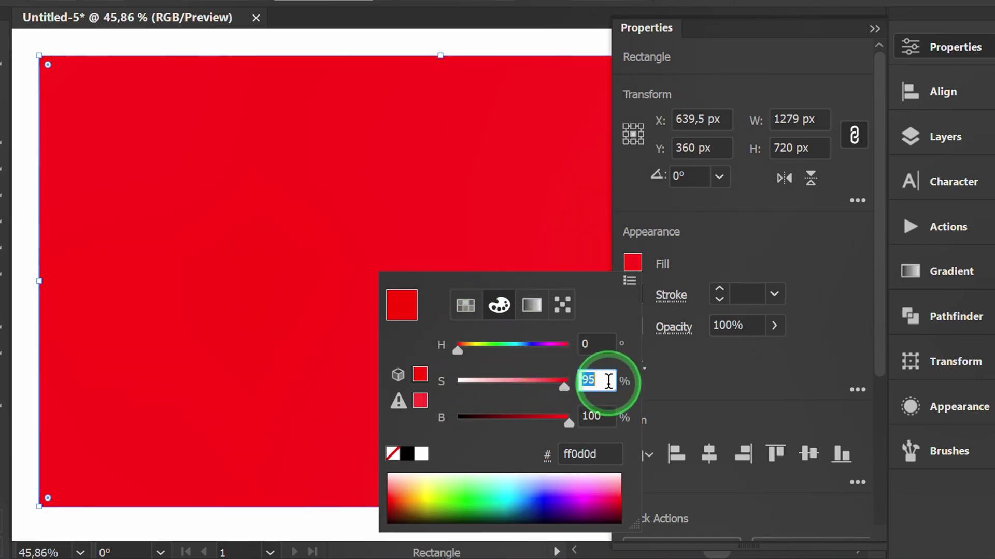
{"action": "type", "text": "90"}
{"action": "key", "text": "Return"}
{"action": "left_click", "coordinate": [828, 263]}
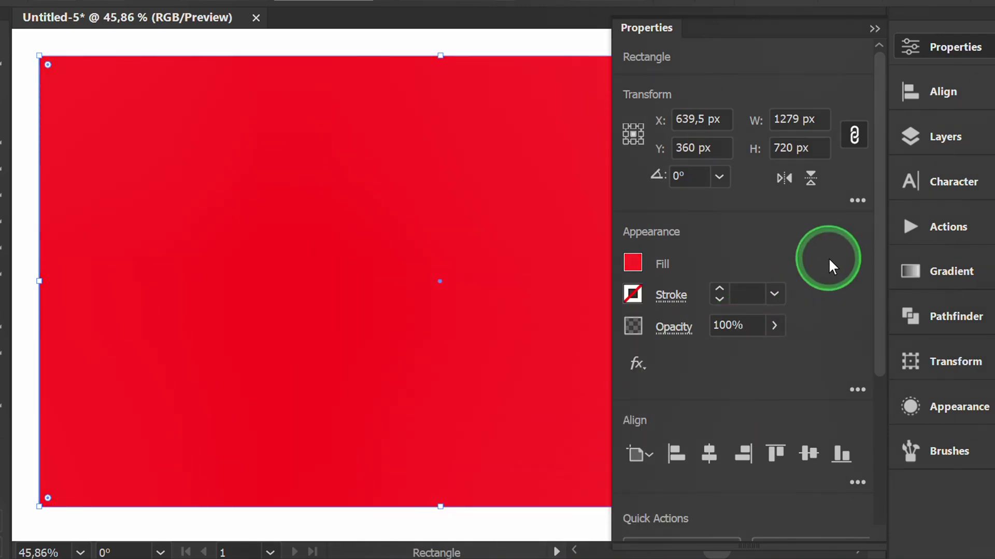
Lock Layer 1 with the red background and add a new Layer 2 above it.
{"action": "left_click", "coordinate": [875, 29]}
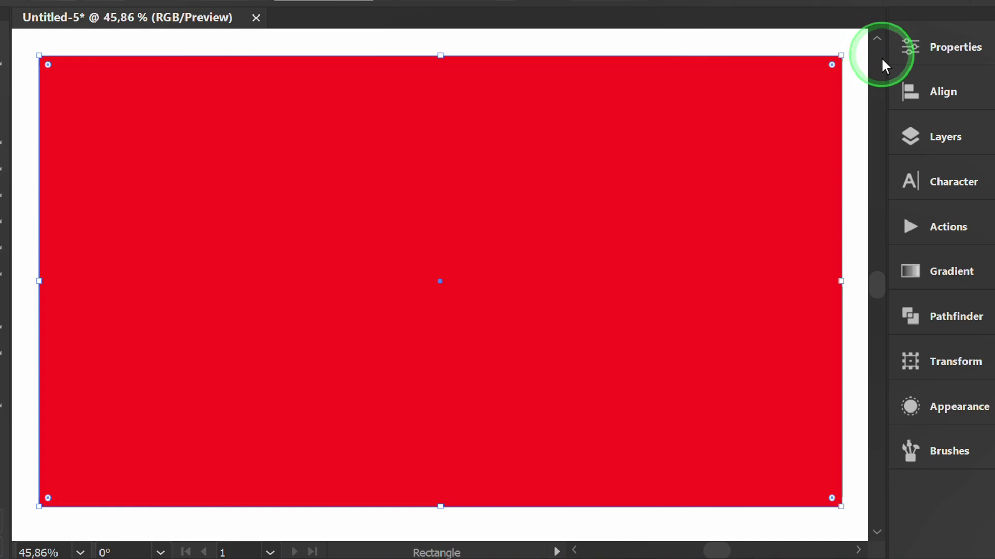
{"action": "left_click", "coordinate": [937, 137]}
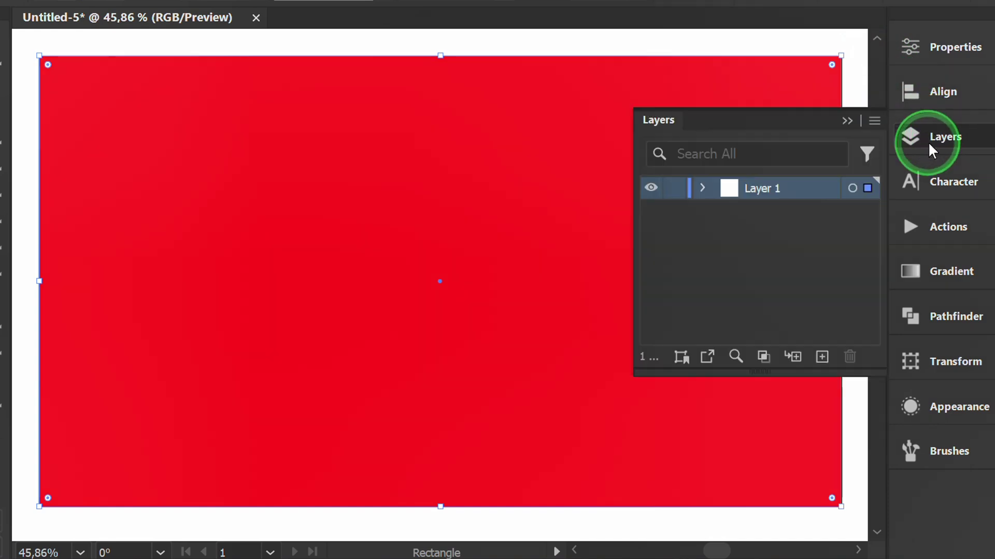
{"action": "left_click", "coordinate": [675, 190]}
{"action": "left_click", "coordinate": [822, 357]}
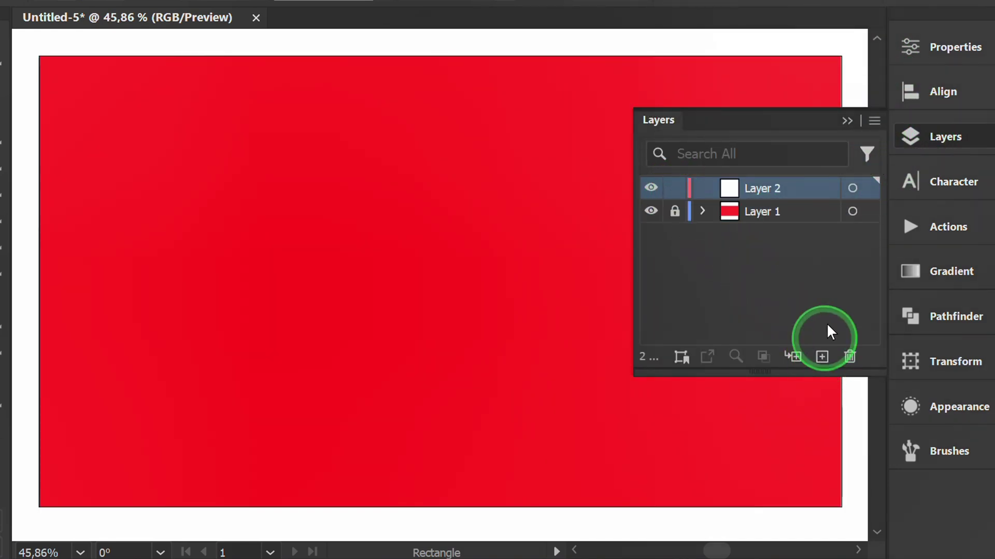
{"action": "left_click", "coordinate": [847, 121]}
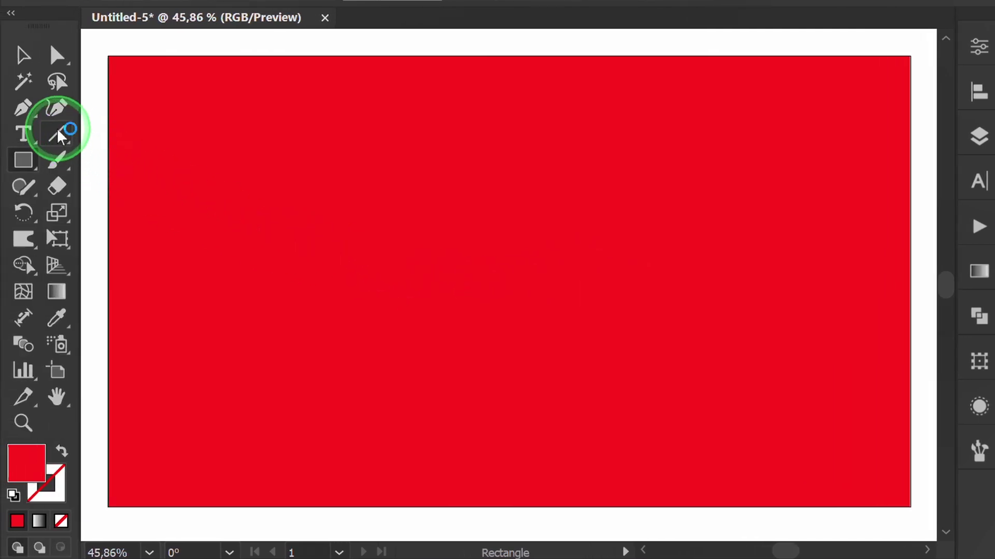
Draw a 200 px horizontal line at 0° and give it a 15 pt black stroke.
{"action": "left_click", "coordinate": [21, 136]}
{"action": "left_click", "coordinate": [175, 135]}
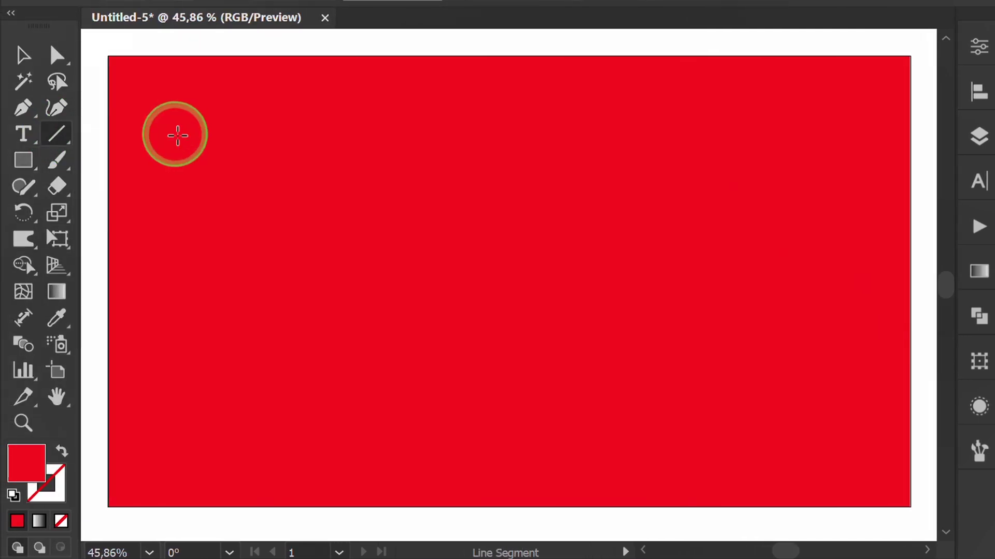
{"action": "left_click", "coordinate": [391, 251]}
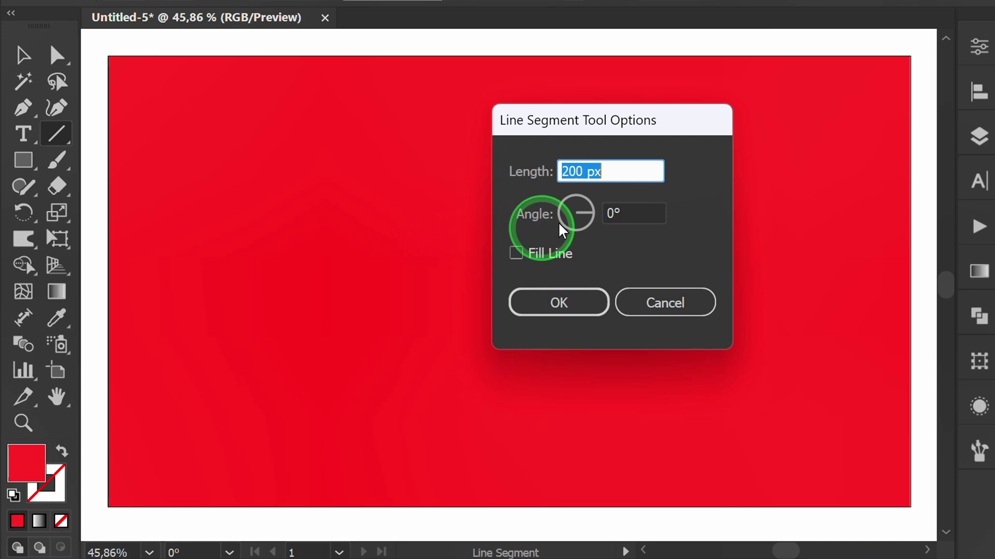
{"action": "left_click", "coordinate": [620, 169]}
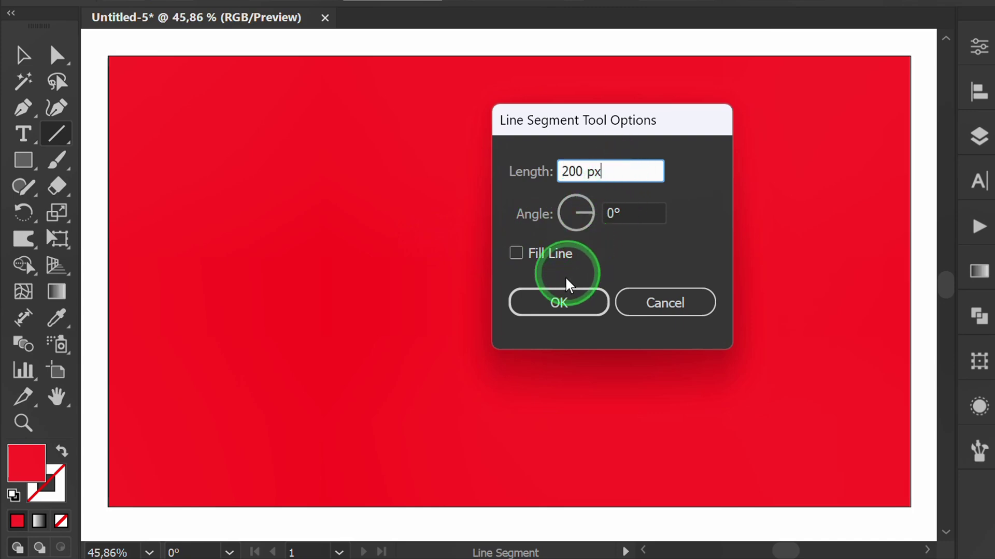
{"action": "left_click", "coordinate": [555, 303]}
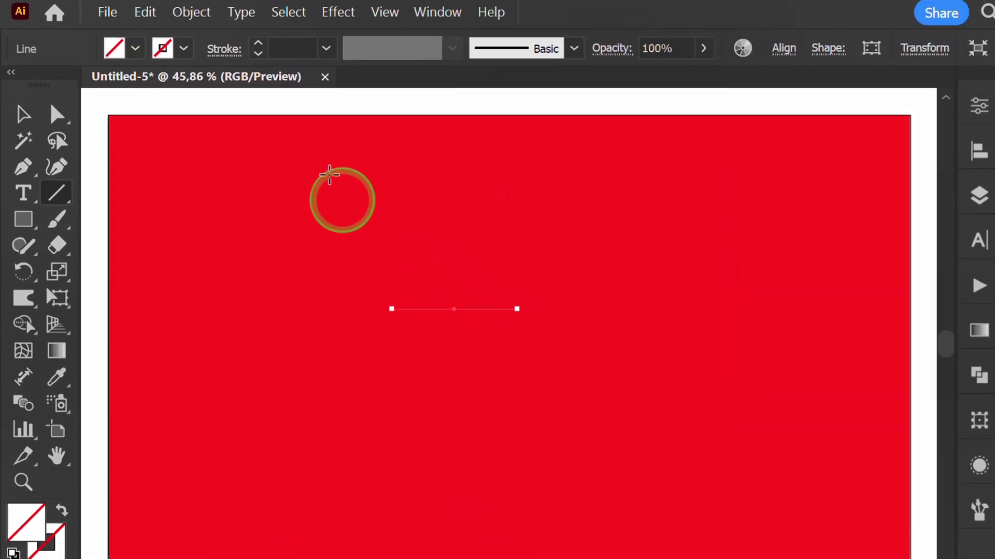
{"action": "left_click", "coordinate": [278, 78]}
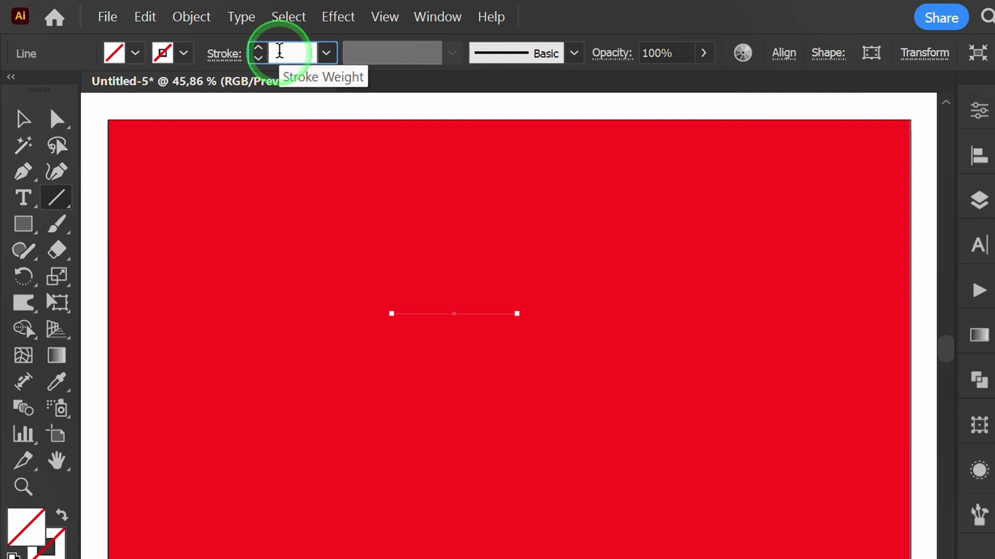
{"action": "type", "text": "0.5"}
{"action": "key", "text": "Return"}
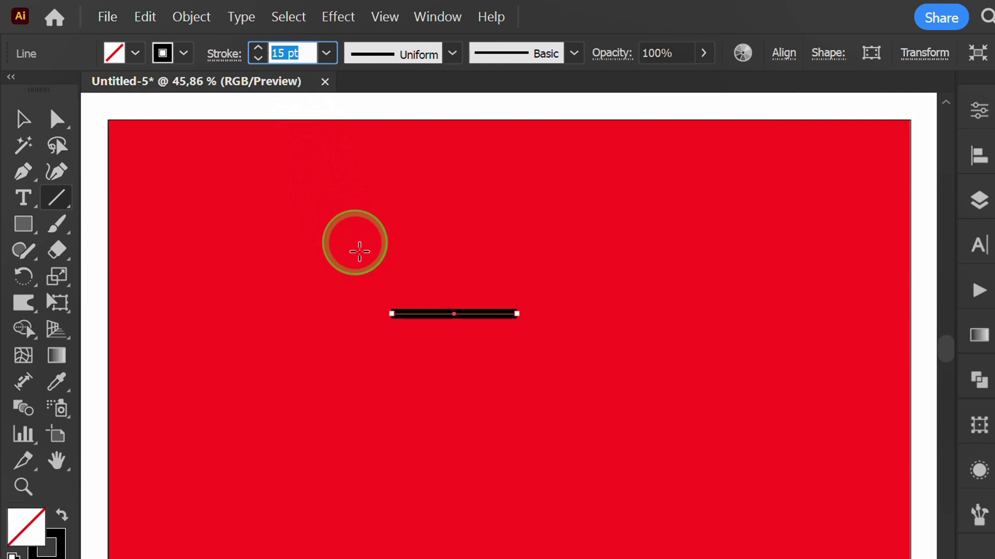
Apply a Transform effect with 3 copies moved 30 px vertically to the line.
{"action": "left_click", "coordinate": [338, 16]}
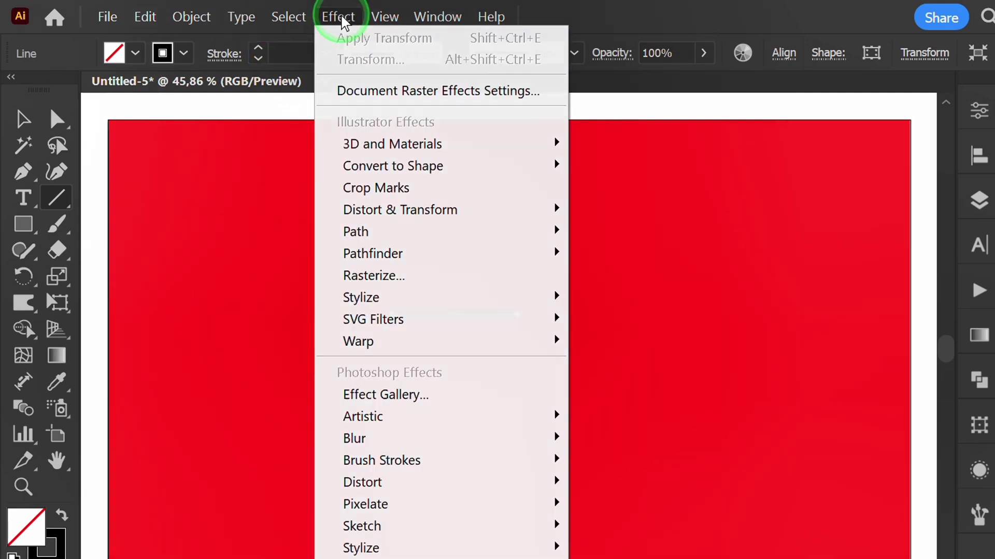
{"action": "mouse_move", "coordinate": [565, 210]}
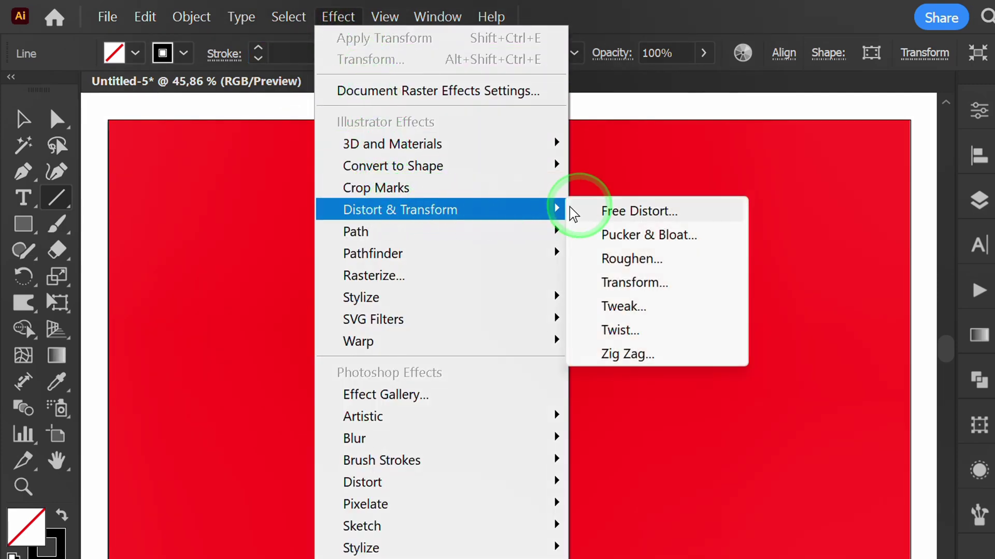
{"action": "left_click", "coordinate": [691, 289]}
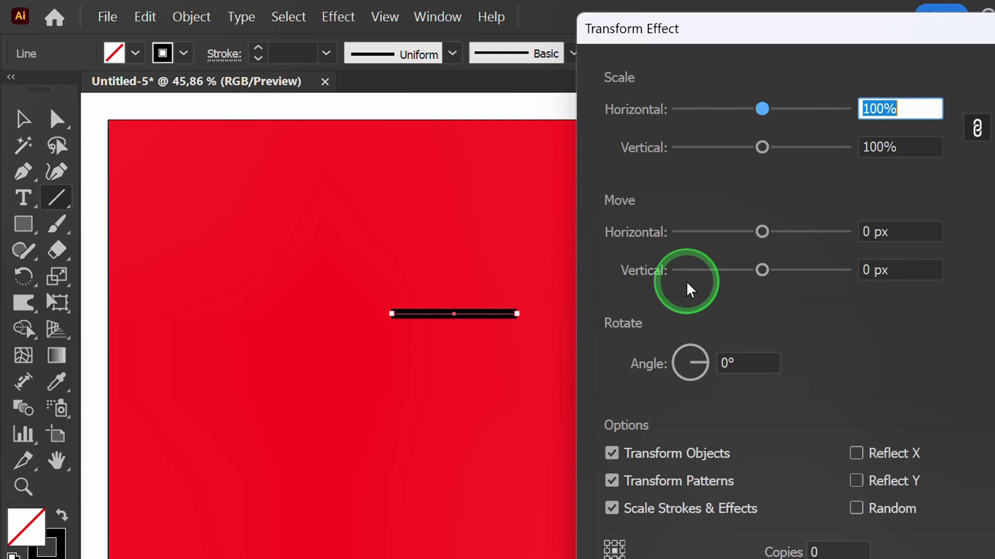
{"action": "left_click", "coordinate": [764, 489]}
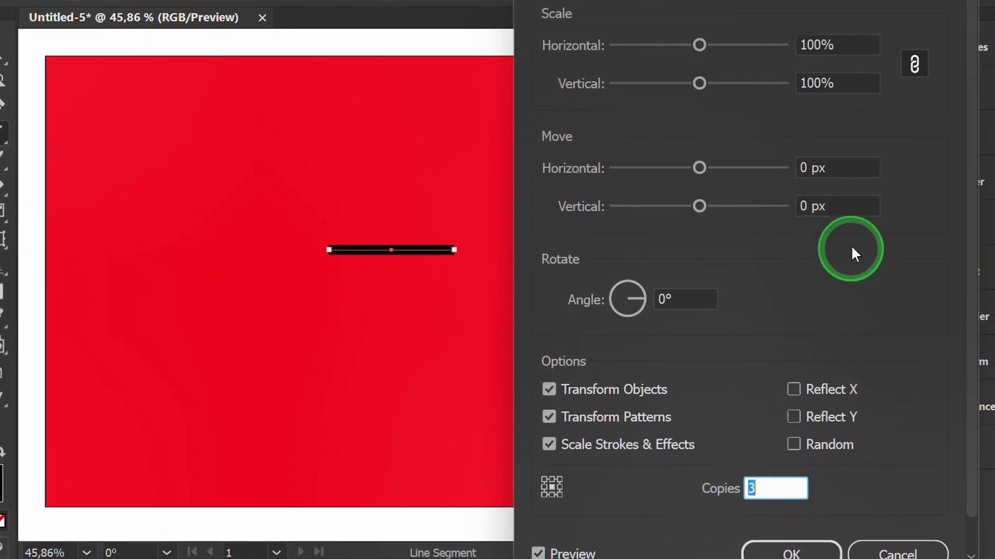
{"action": "left_click", "coordinate": [847, 207]}
{"action": "key", "text": "Up"}
{"action": "key", "text": "Up"}
{"action": "key", "text": "Up"}
{"action": "key", "text": "Up"}
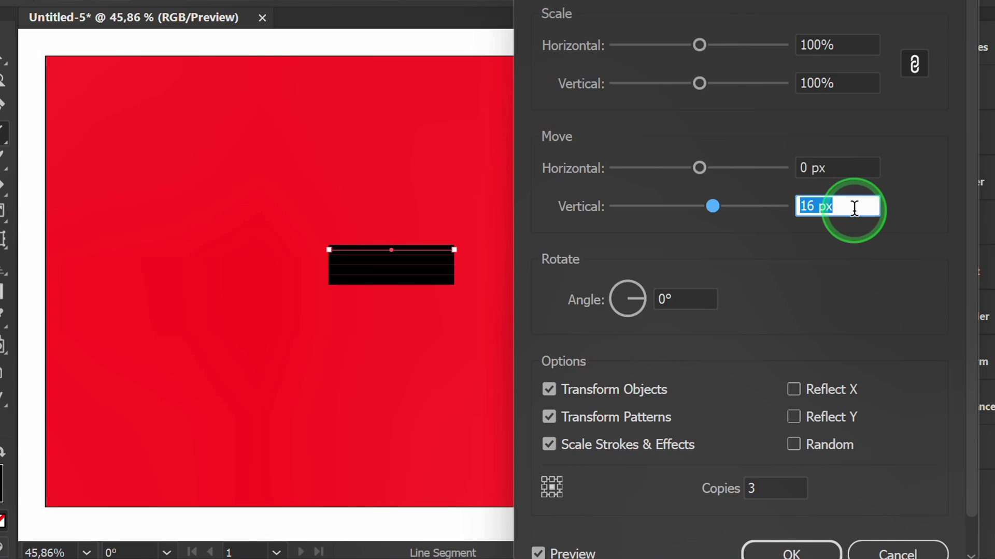
{"action": "key", "text": "Up"}
{"action": "key", "text": "Up"}
{"action": "key", "text": "Up"}
{"action": "key", "text": "Up"}
{"action": "key", "text": "Up"}
{"action": "key", "text": "Up"}
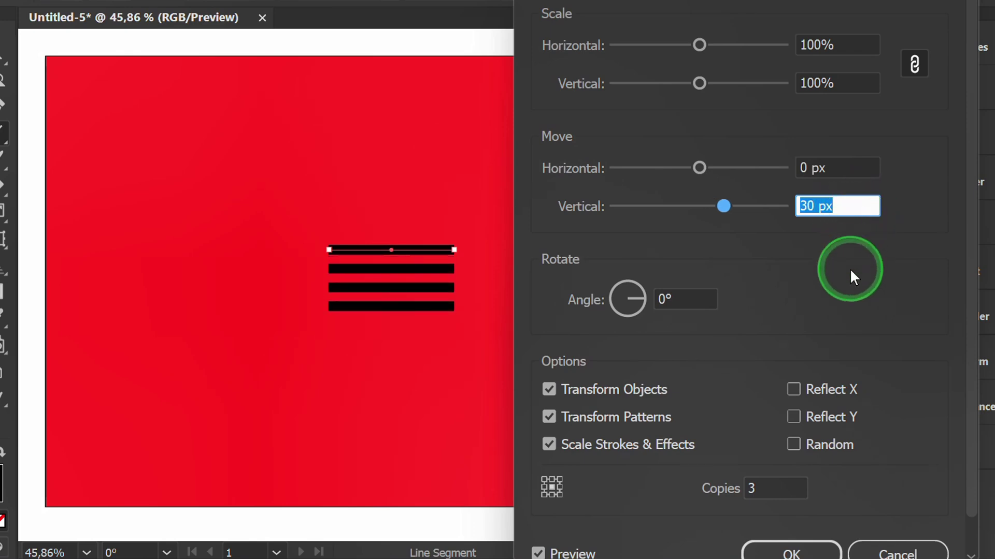
{"action": "left_click", "coordinate": [789, 553]}
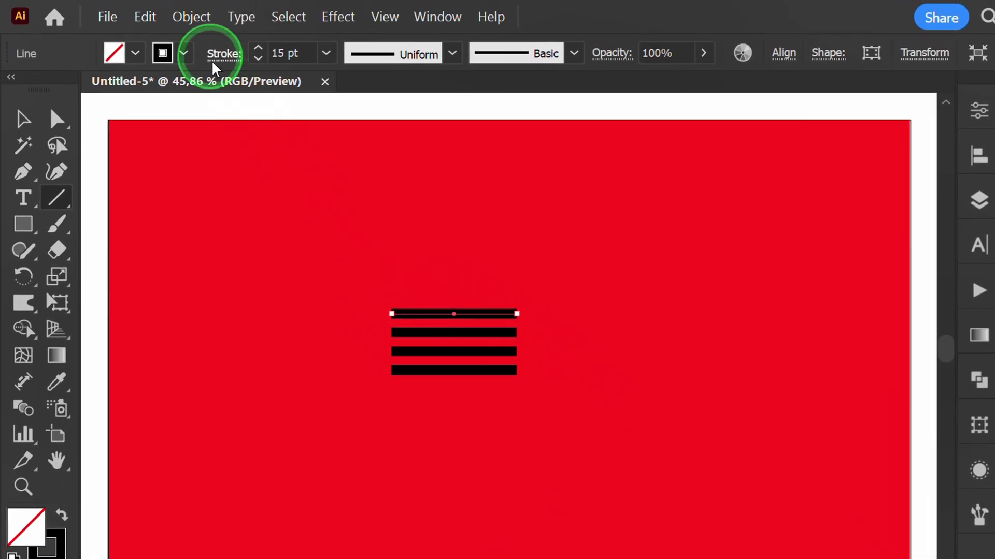
Expand the lines' appearance, then open Object > Expand with Fill and Stroke checked.
{"action": "left_click", "coordinate": [191, 16]}
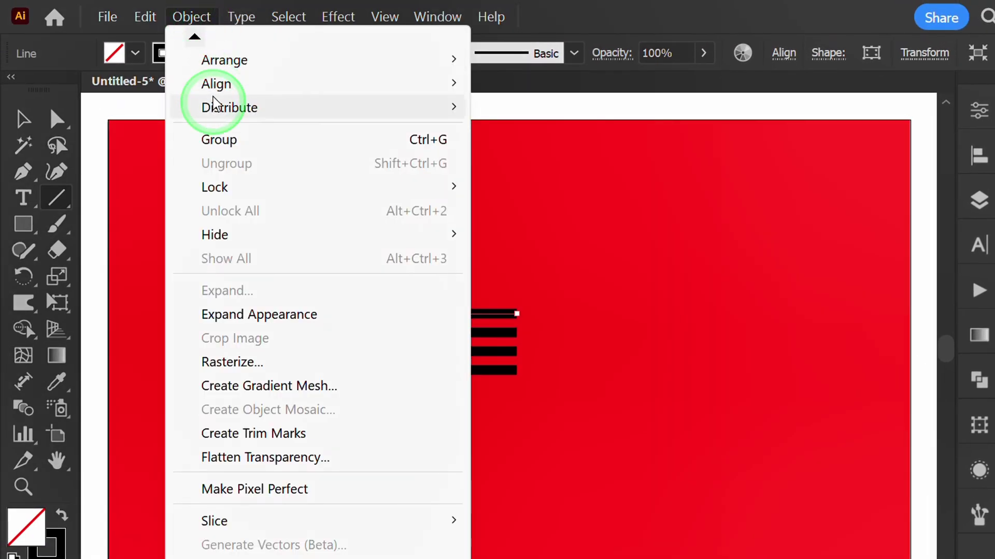
{"action": "left_click", "coordinate": [289, 314]}
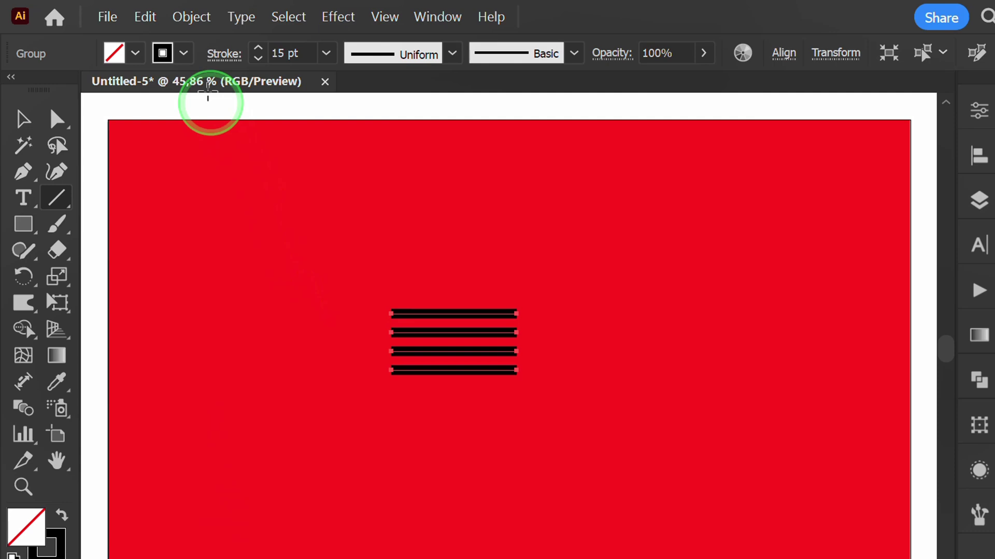
{"action": "left_click", "coordinate": [191, 16]}
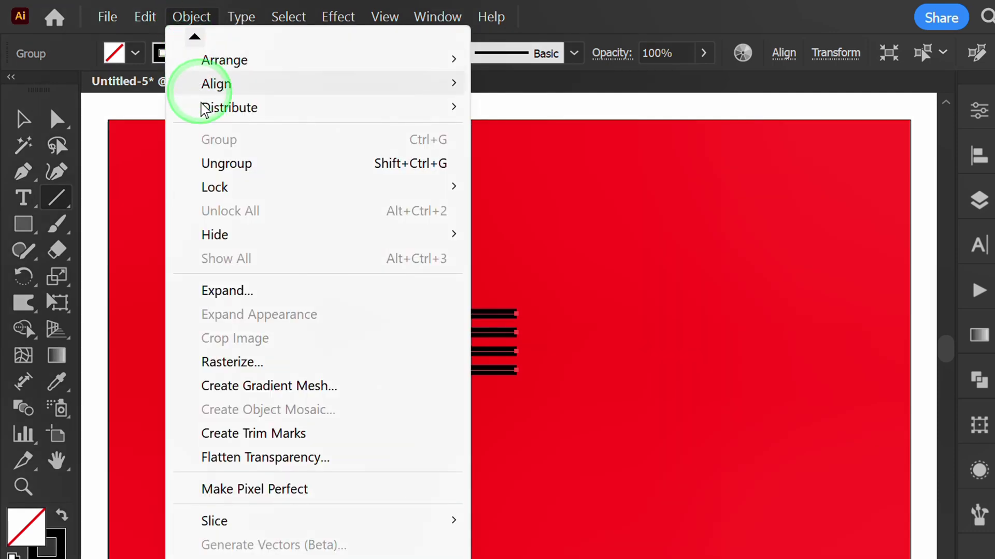
{"action": "left_click", "coordinate": [239, 291]}
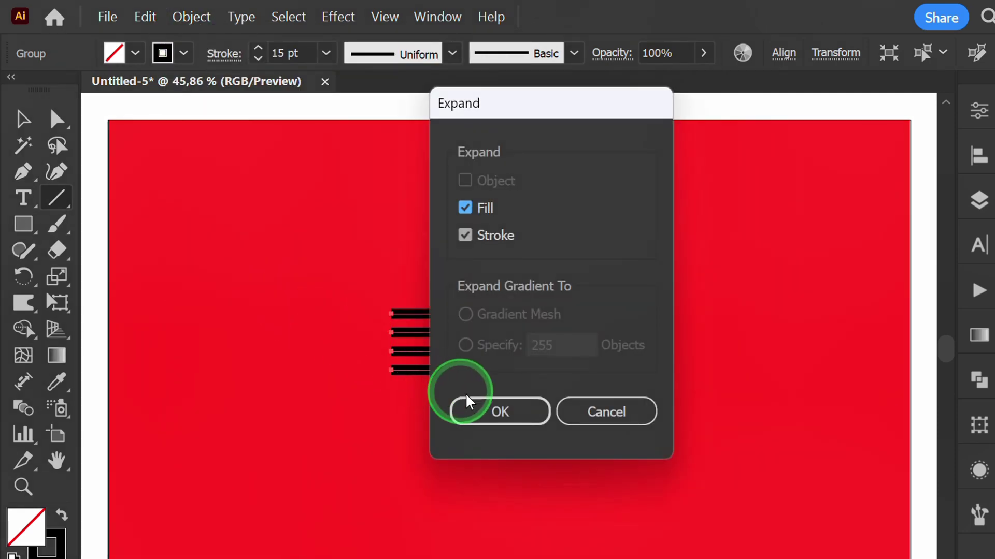
Expand the strokes into filled shapes and float the Brushes panel.
{"action": "left_click", "coordinate": [500, 412]}
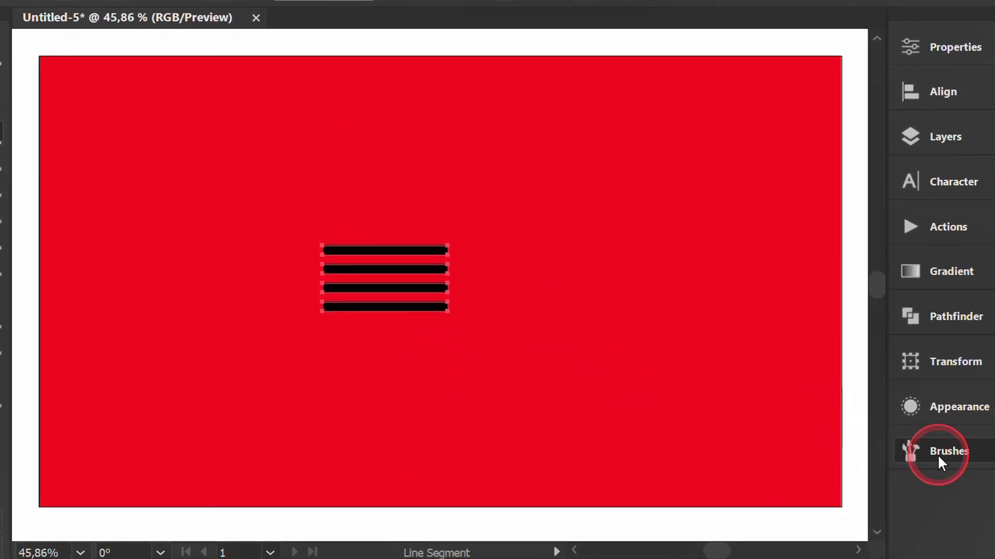
{"action": "left_click", "coordinate": [979, 514]}
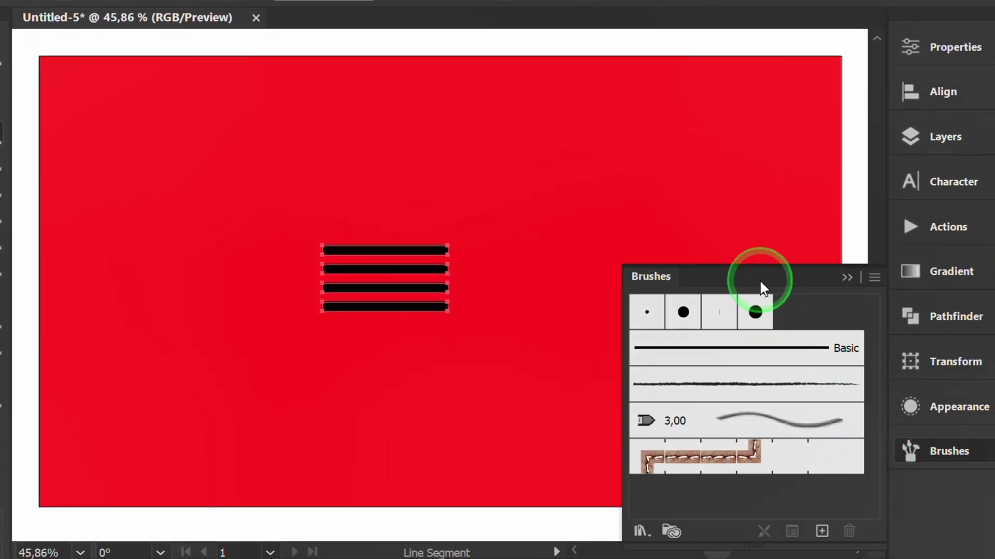
{"action": "mouse_move", "coordinate": [760, 279]}
{"action": "left_mouse_down"}
{"action": "mouse_move", "coordinate": [725, 246]}
{"action": "mouse_move", "coordinate": [668, 127]}
{"action": "left_mouse_up"}
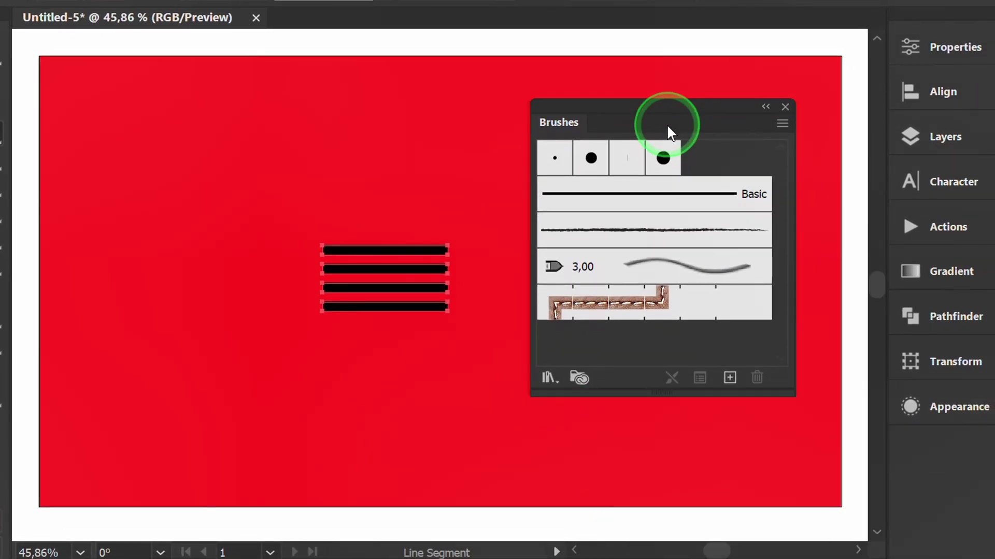
Select the four lines and drag them into the Brushes panel.
{"action": "left_click", "coordinate": [433, 369]}
{"action": "key", "text": "v"}
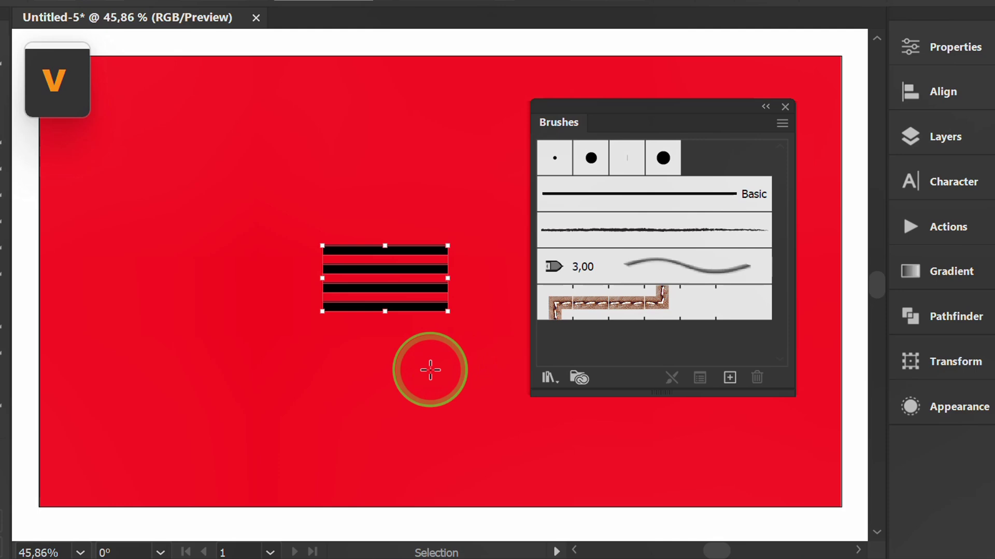
{"action": "left_click", "coordinate": [361, 274]}
{"action": "mouse_move", "coordinate": [354, 250]}
{"action": "left_mouse_down"}
{"action": "mouse_move", "coordinate": [434, 288]}
{"action": "mouse_move", "coordinate": [566, 320]}
{"action": "left_mouse_up"}
Save the four stripes as a new Art Brush with Tints colorization.
{"action": "left_click_drag", "start_coordinate": [612, 279], "coordinate": [610, 277]}
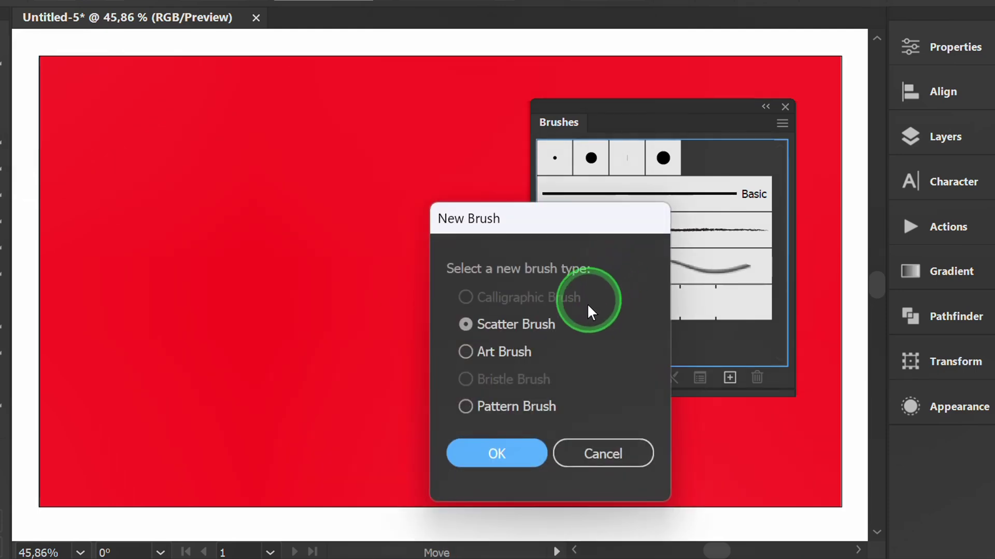
{"action": "left_click", "coordinate": [497, 352]}
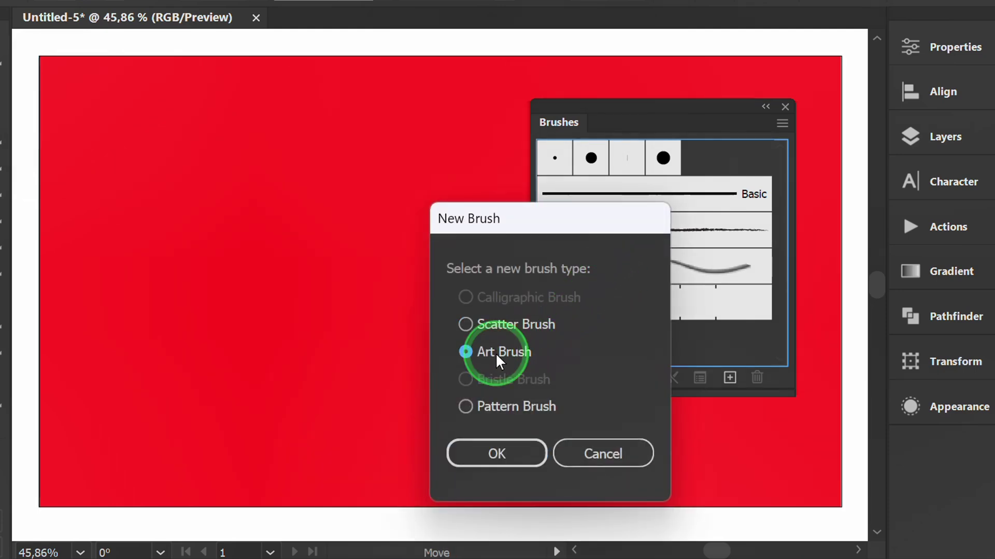
{"action": "left_click", "coordinate": [492, 453]}
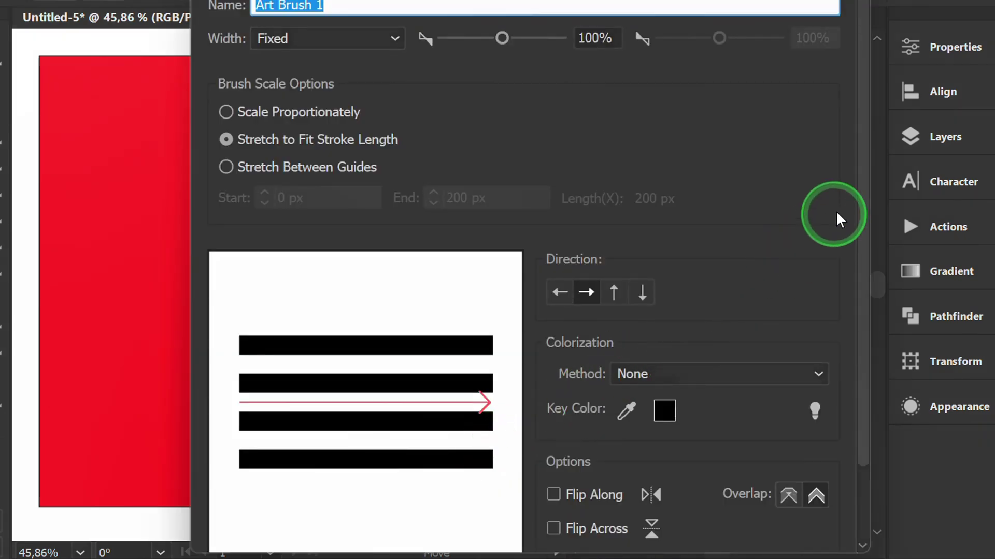
{"action": "left_click_drag", "start_coordinate": [860, 178], "coordinate": [857, 316]}
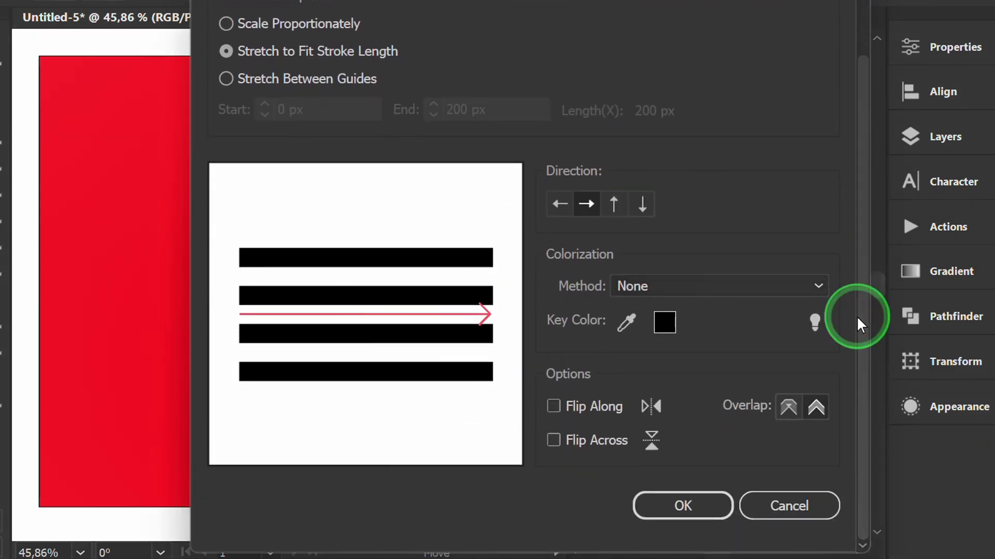
{"action": "left_click", "coordinate": [785, 307]}
{"action": "left_click", "coordinate": [723, 334]}
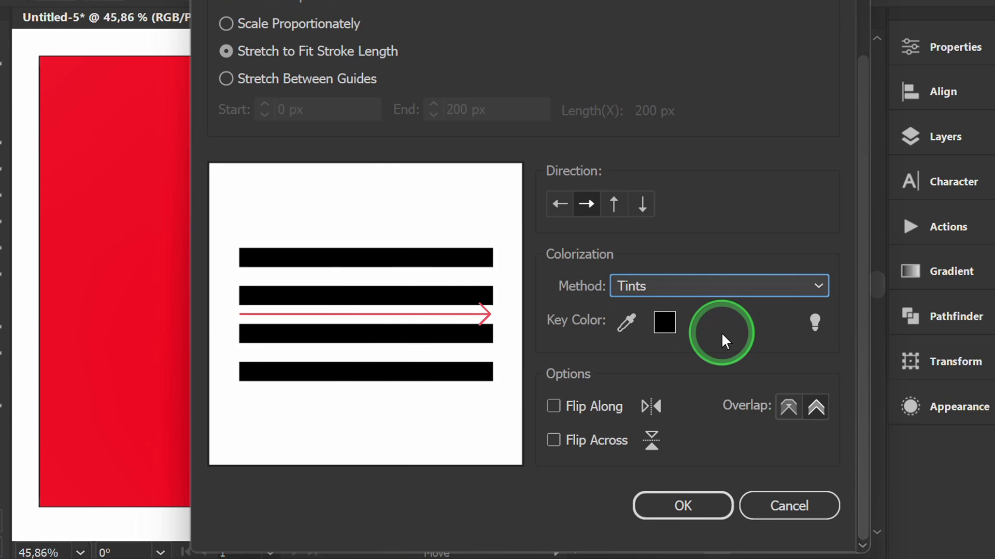
{"action": "left_click", "coordinate": [685, 505]}
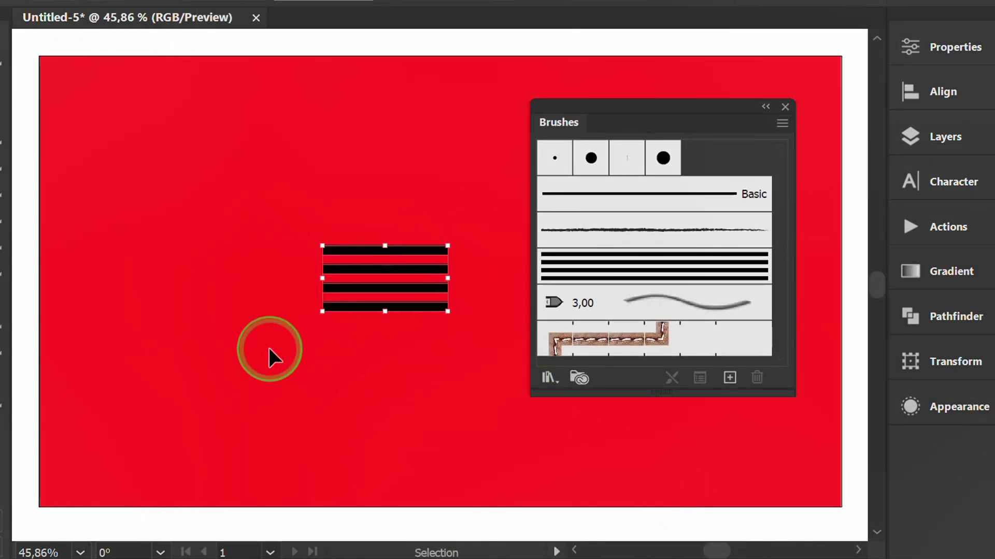
Delete the source stripes, move the Brushes panel aside, and zoom out to 25%.
{"action": "key", "text": "Delete"}
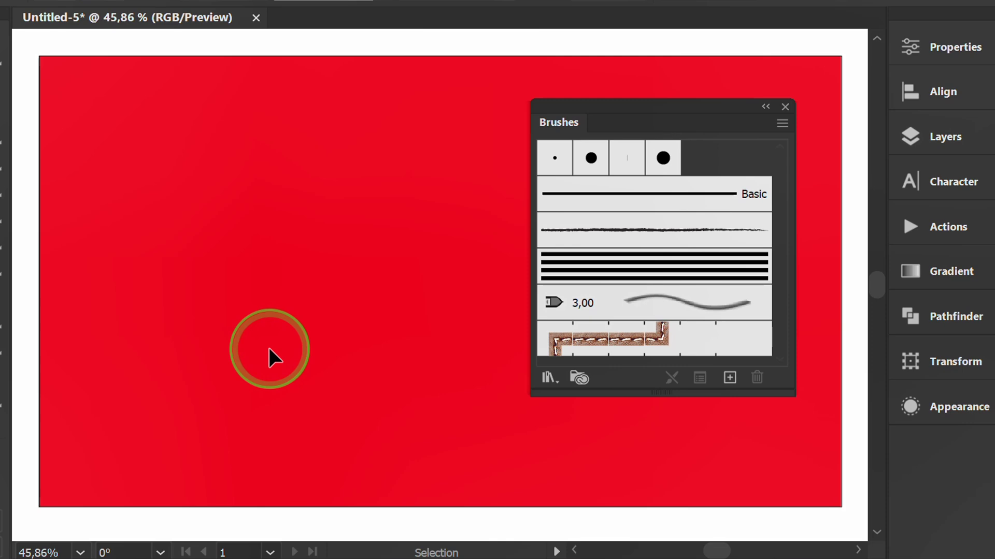
{"action": "mouse_move", "coordinate": [615, 111]}
{"action": "left_mouse_down"}
{"action": "mouse_move", "coordinate": [724, 399]}
{"action": "mouse_move", "coordinate": [879, 459]}
{"action": "mouse_move", "coordinate": [929, 439]}
{"action": "left_mouse_up"}
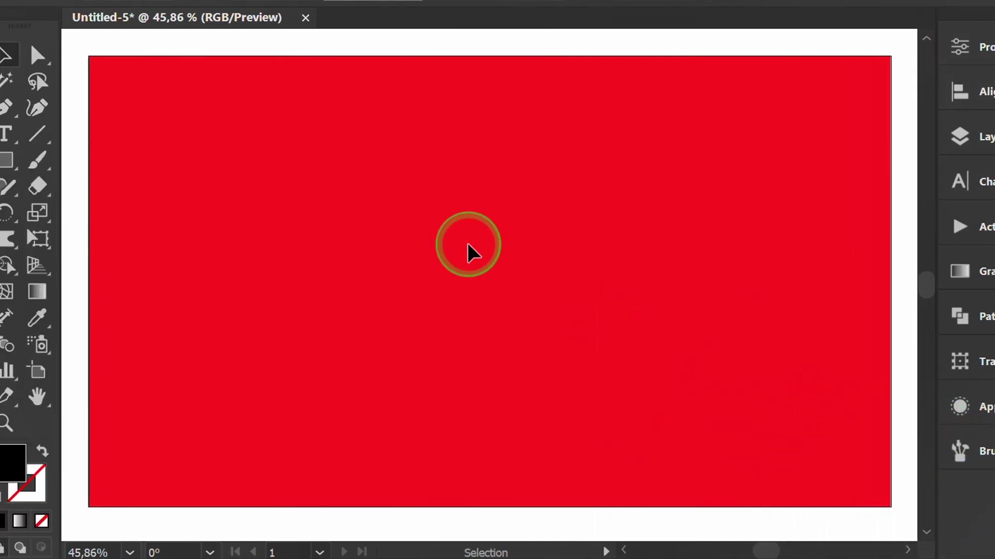
{"action": "key", "text": "ctrl+minus"}
{"action": "key", "text": "ctrl+minus"}
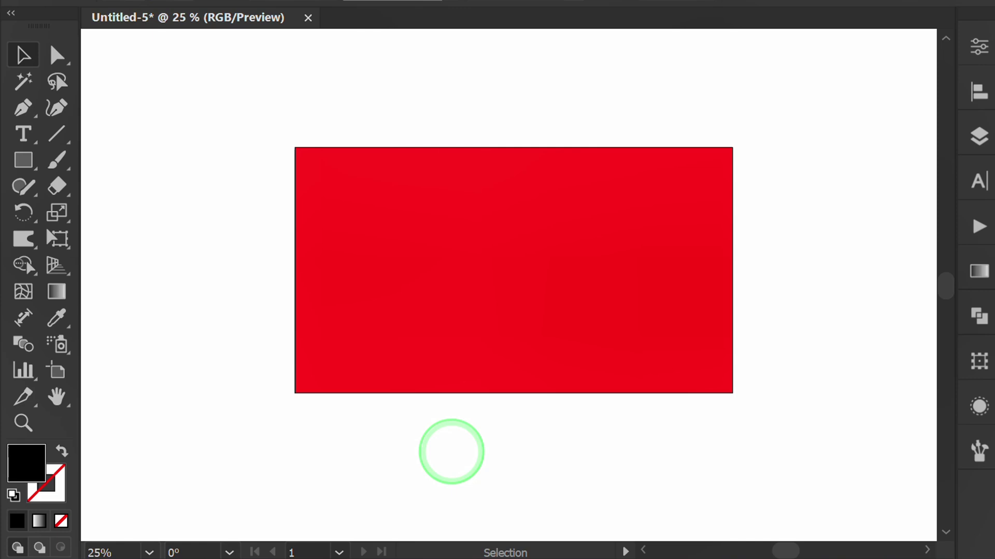
With the Paintbrush and a white fill, paint a wavy art-brush stroke across the red background.
{"action": "left_click", "coordinate": [56, 159]}
{"action": "left_click", "coordinate": [165, 169]}
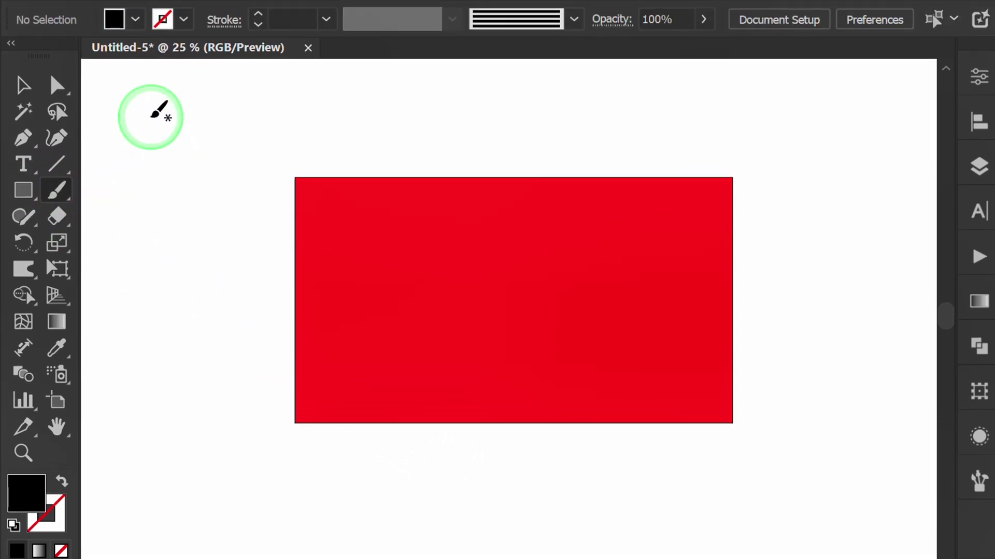
{"action": "left_click", "coordinate": [133, 31]}
{"action": "left_click", "coordinate": [46, 108]}
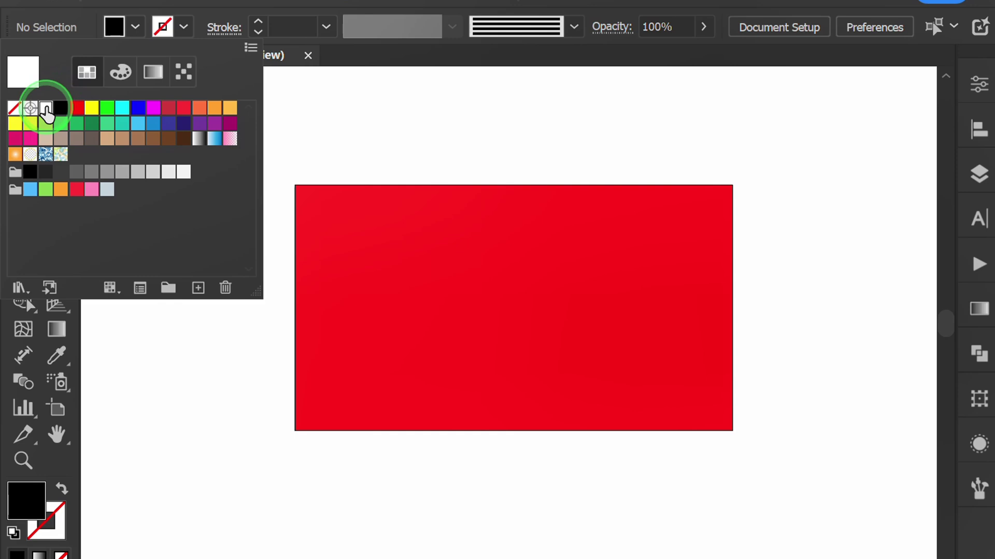
{"action": "left_click", "coordinate": [134, 29]}
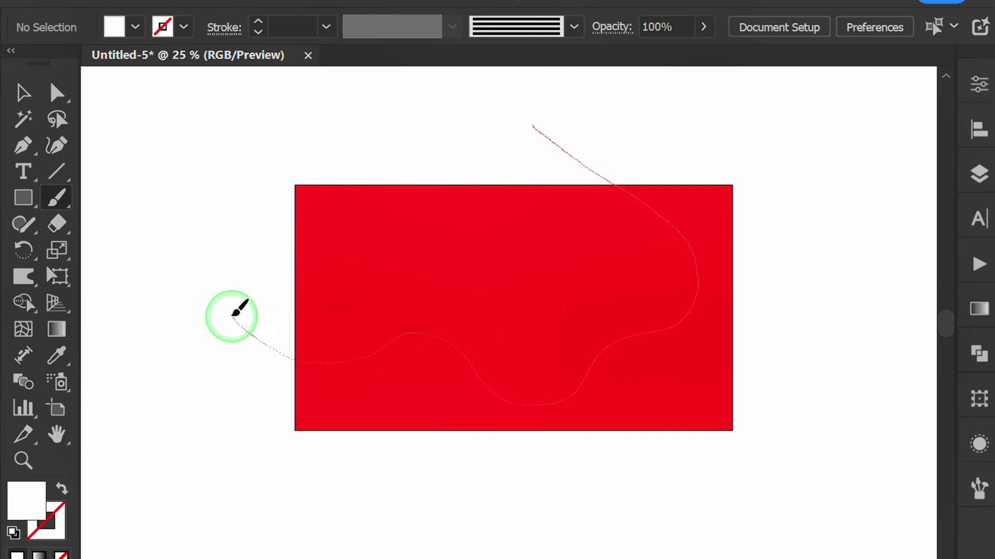
{"action": "left_click_drag", "start_coordinate": [232, 317], "coordinate": [178, 291]}
{"action": "left_click", "coordinate": [23, 94]}
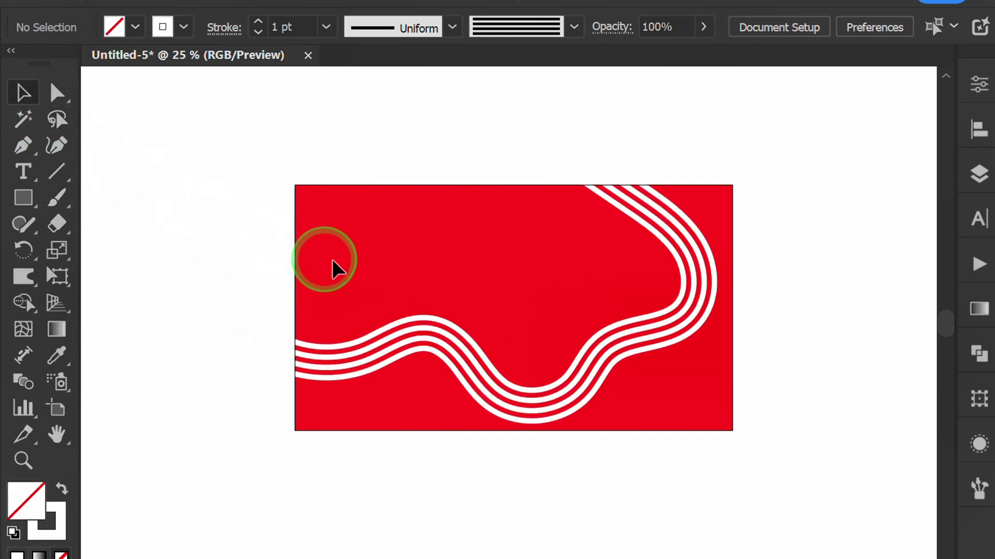
Expand the brushed stroke into outlined shapes, deselect, and choose the Warp Tool.
{"action": "left_click", "coordinate": [355, 348]}
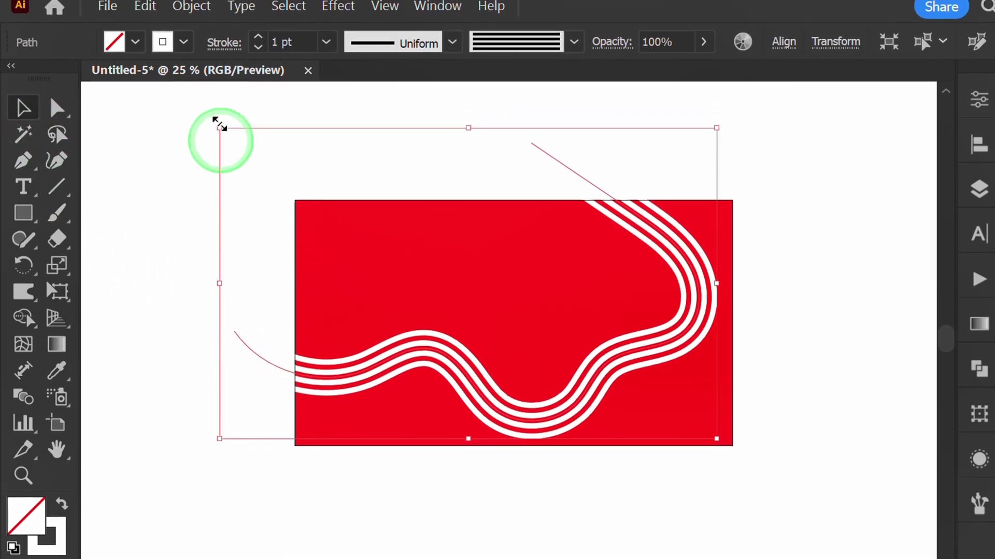
{"action": "left_click", "coordinate": [194, 20]}
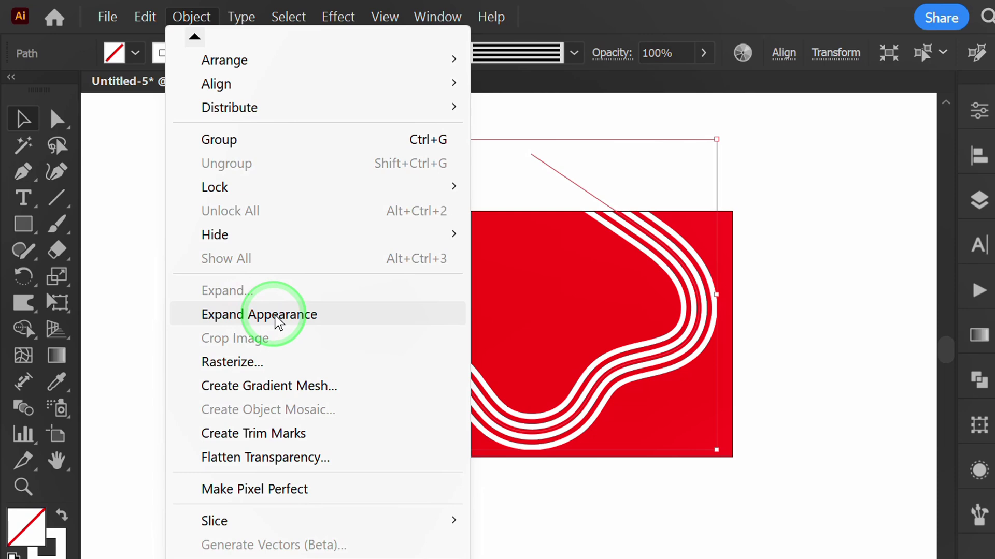
{"action": "left_click", "coordinate": [311, 320]}
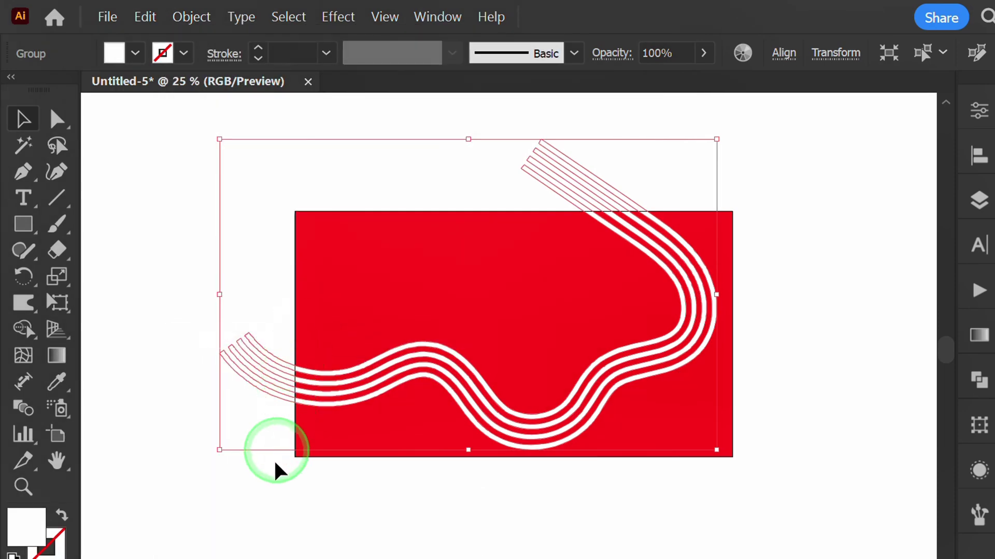
{"action": "left_click", "coordinate": [277, 489]}
{"action": "left_click_drag", "start_coordinate": [31, 306], "coordinate": [144, 337]}
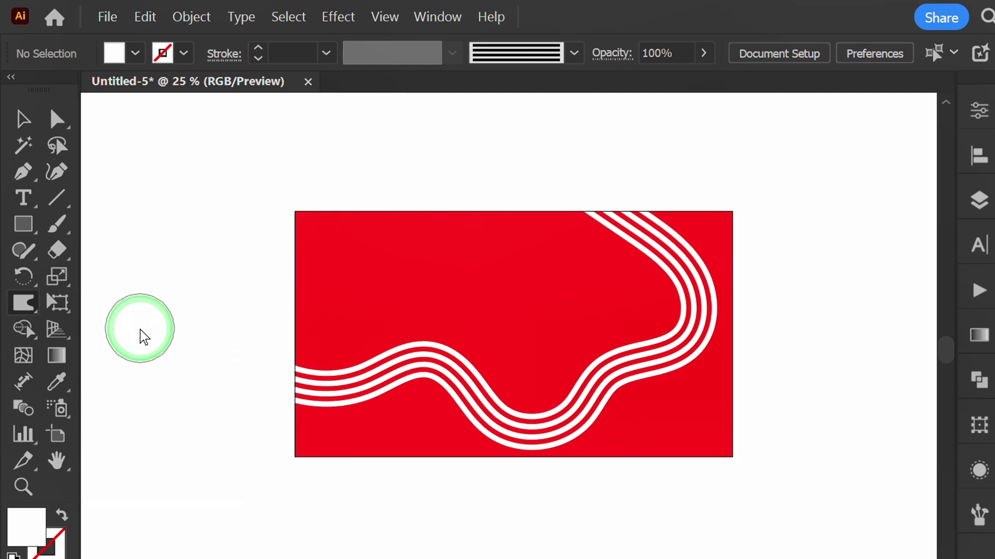
Set the Warp Tool brush to 250 px width and 250 px height, keeping 40% intensity.
{"action": "double_click", "coordinate": [23, 306]}
{"action": "left_click", "coordinate": [612, 155]}
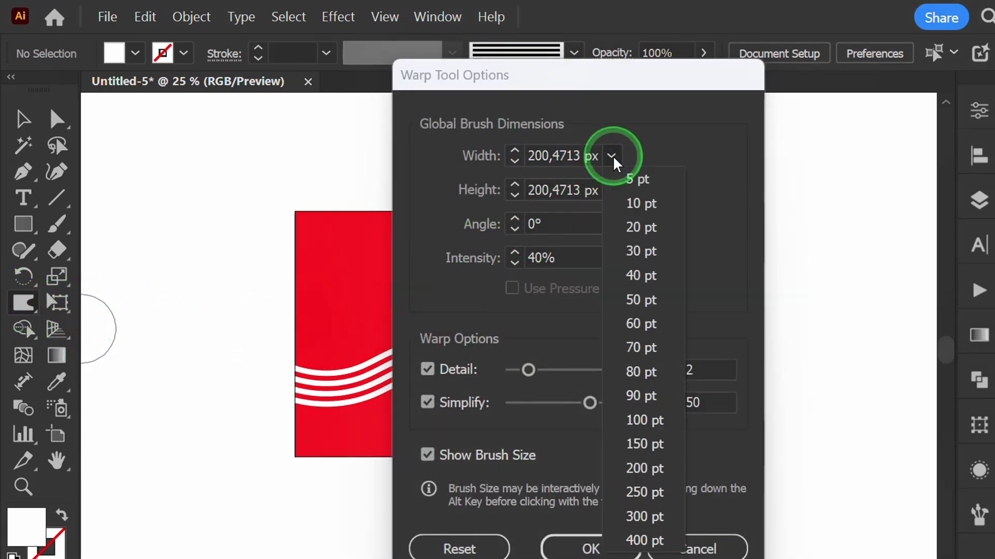
{"action": "left_click", "coordinate": [664, 494]}
{"action": "left_click", "coordinate": [612, 191]}
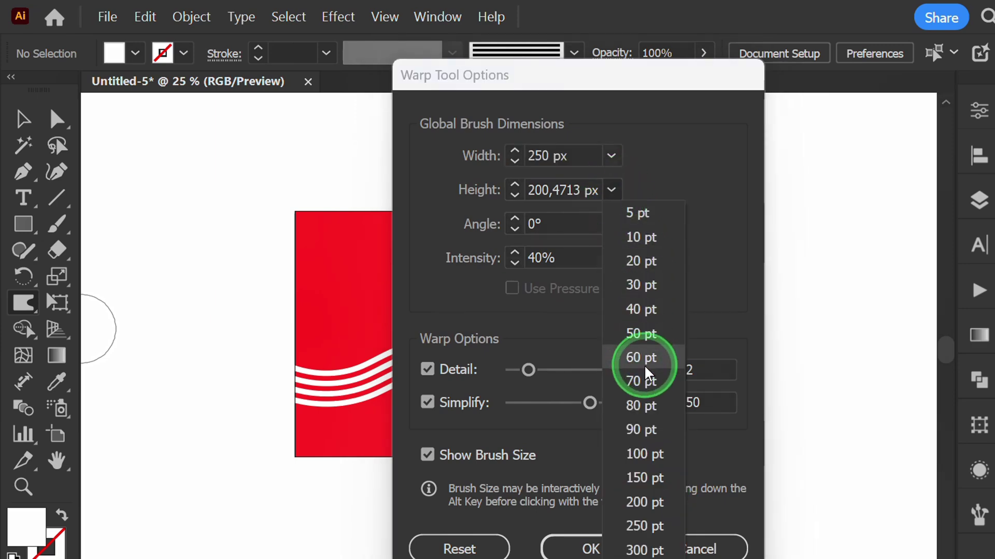
{"action": "left_click", "coordinate": [658, 526]}
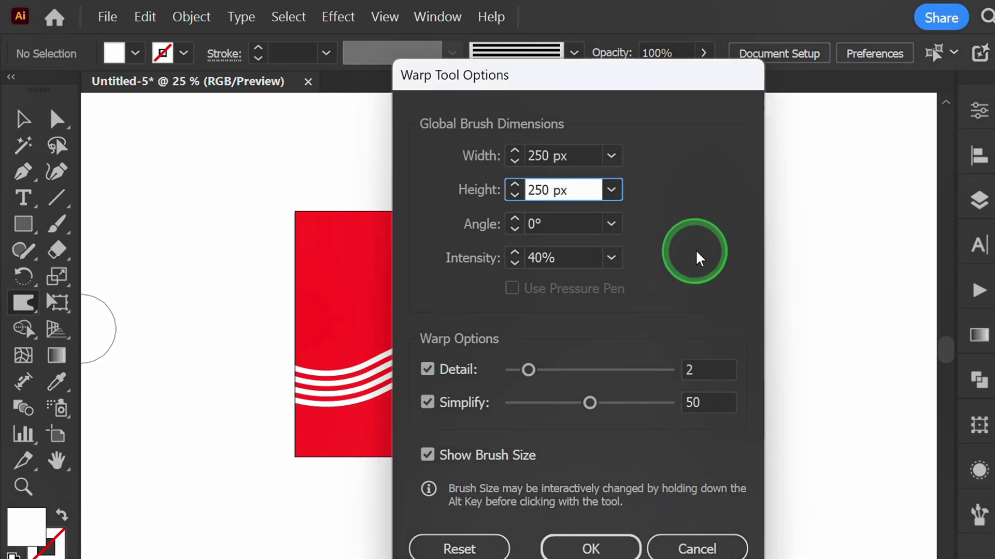
{"action": "left_click", "coordinate": [576, 258]}
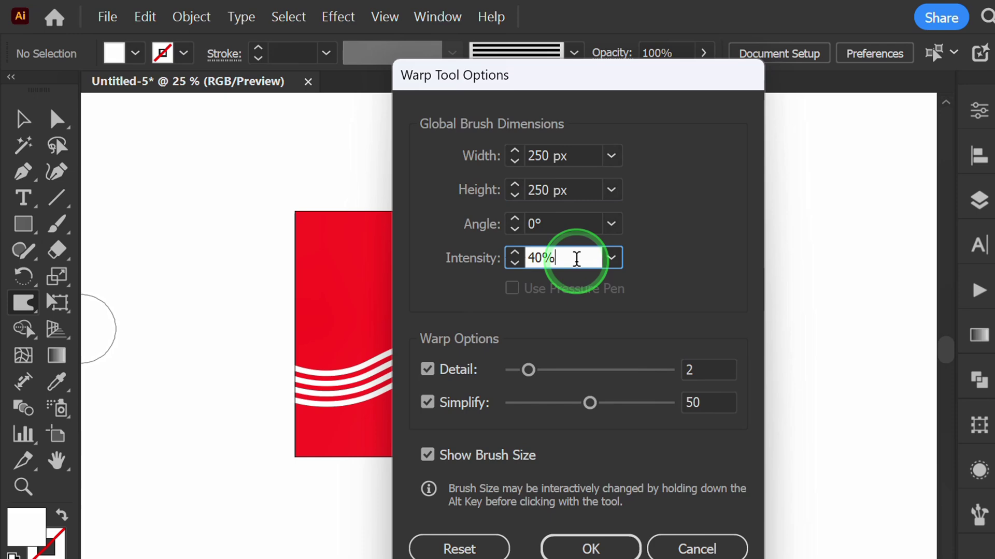
{"action": "left_click", "coordinate": [585, 548]}
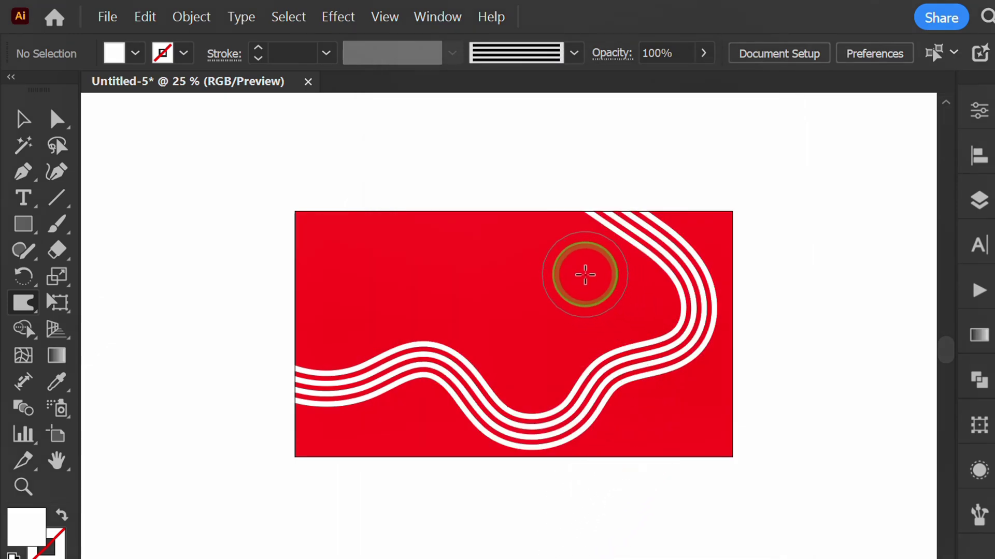
Warp the white stripes' upper-right bend, lower-left area and bottom into extra wiggles.
{"action": "mouse_move", "coordinate": [607, 281]}
{"action": "left_mouse_down"}
{"action": "mouse_move", "coordinate": [666, 262]}
{"action": "mouse_move", "coordinate": [699, 238]}
{"action": "mouse_move", "coordinate": [670, 329]}
{"action": "mouse_move", "coordinate": [734, 377]}
{"action": "mouse_move", "coordinate": [611, 318]}
{"action": "mouse_move", "coordinate": [730, 244]}
{"action": "mouse_move", "coordinate": [666, 302]}
{"action": "mouse_move", "coordinate": [562, 332]}
{"action": "mouse_move", "coordinate": [679, 426]}
{"action": "mouse_move", "coordinate": [527, 317]}
{"action": "mouse_move", "coordinate": [533, 411]}
{"action": "mouse_move", "coordinate": [575, 471]}
{"action": "mouse_move", "coordinate": [503, 380]}
{"action": "mouse_move", "coordinate": [511, 344]}
{"action": "mouse_move", "coordinate": [477, 356]}
{"action": "mouse_move", "coordinate": [411, 435]}
{"action": "mouse_move", "coordinate": [394, 409]}
{"action": "left_mouse_up"}
{"action": "mouse_move", "coordinate": [393, 409]}
{"action": "left_mouse_down"}
{"action": "mouse_move", "coordinate": [361, 361]}
{"action": "mouse_move", "coordinate": [369, 444]}
{"action": "left_mouse_up"}
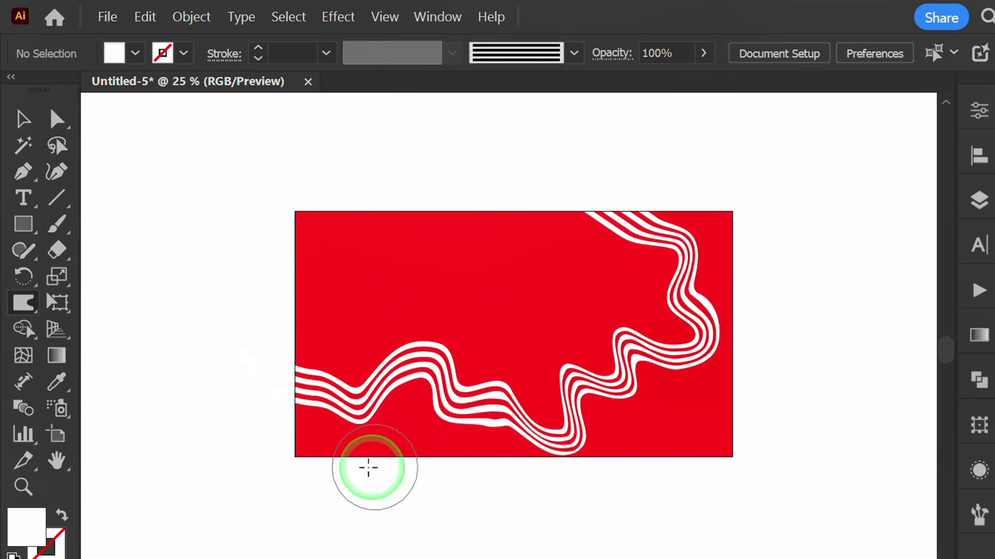
{"action": "mouse_move", "coordinate": [474, 466]}
{"action": "left_mouse_down"}
{"action": "mouse_move", "coordinate": [494, 448]}
{"action": "mouse_move", "coordinate": [487, 435]}
{"action": "left_mouse_up"}
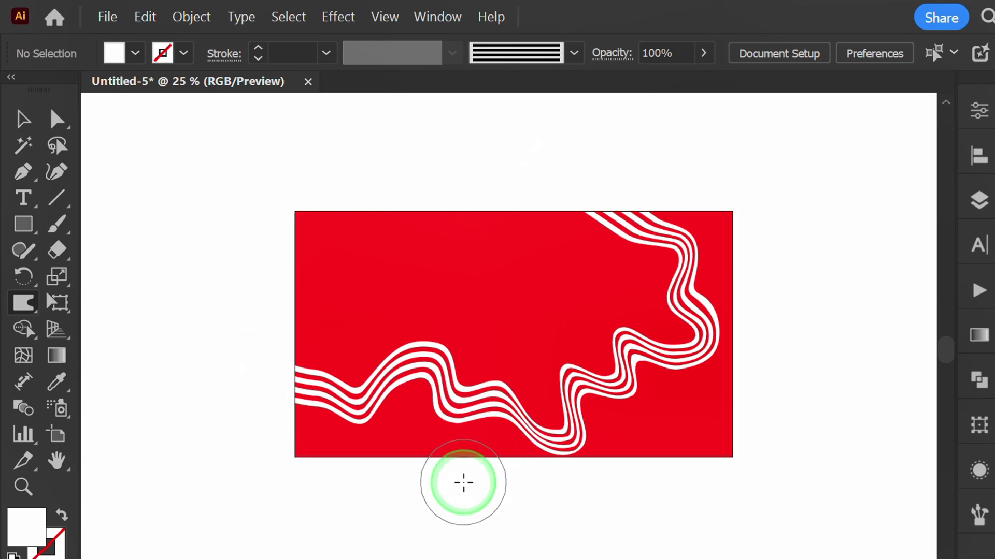
Select the wavy stripe group, rescale it from its corners and move it inward.
{"action": "left_click", "coordinate": [22, 125]}
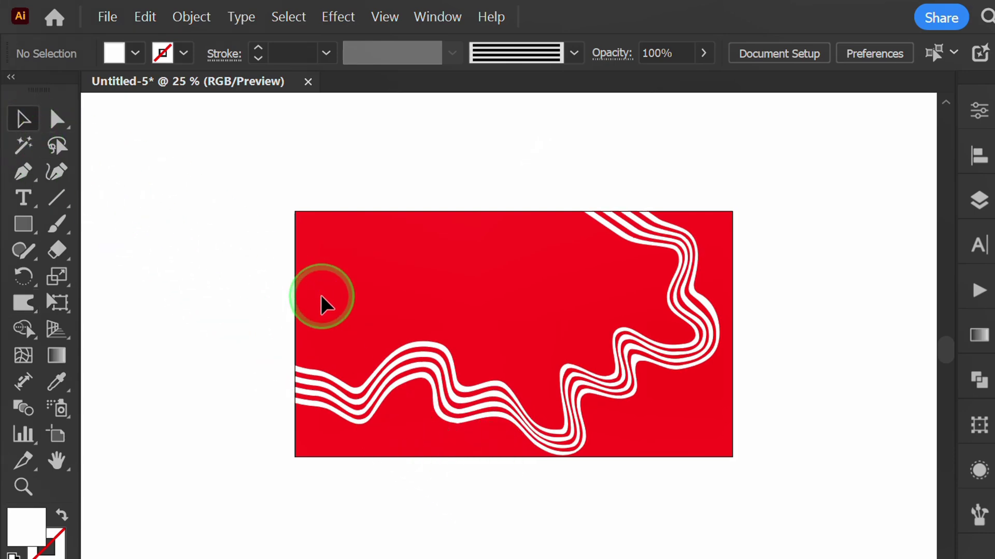
{"action": "left_click_drag", "start_coordinate": [499, 395], "coordinate": [656, 404]}
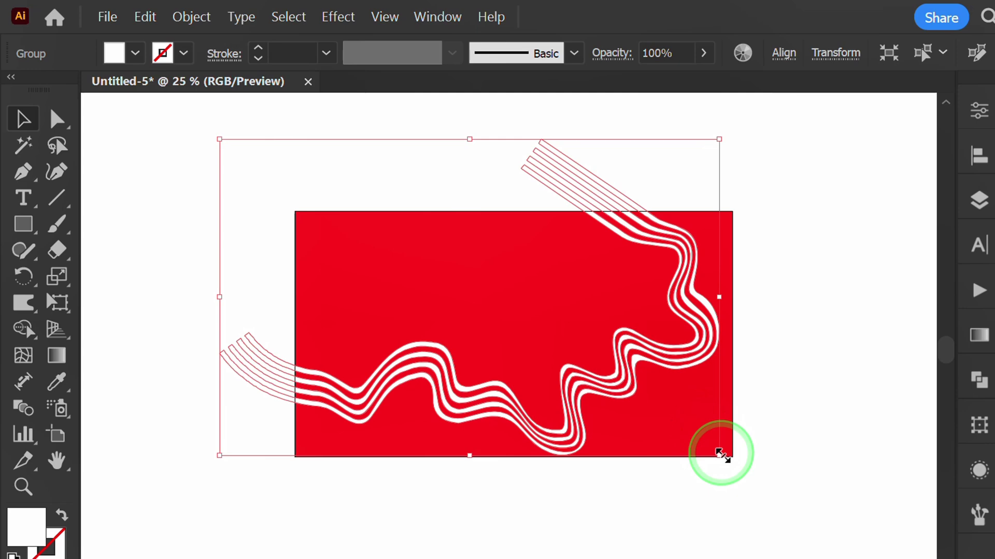
{"action": "left_click_drag", "start_coordinate": [721, 455], "coordinate": [673, 461]}
{"action": "left_click_drag", "start_coordinate": [576, 413], "coordinate": [567, 406]}
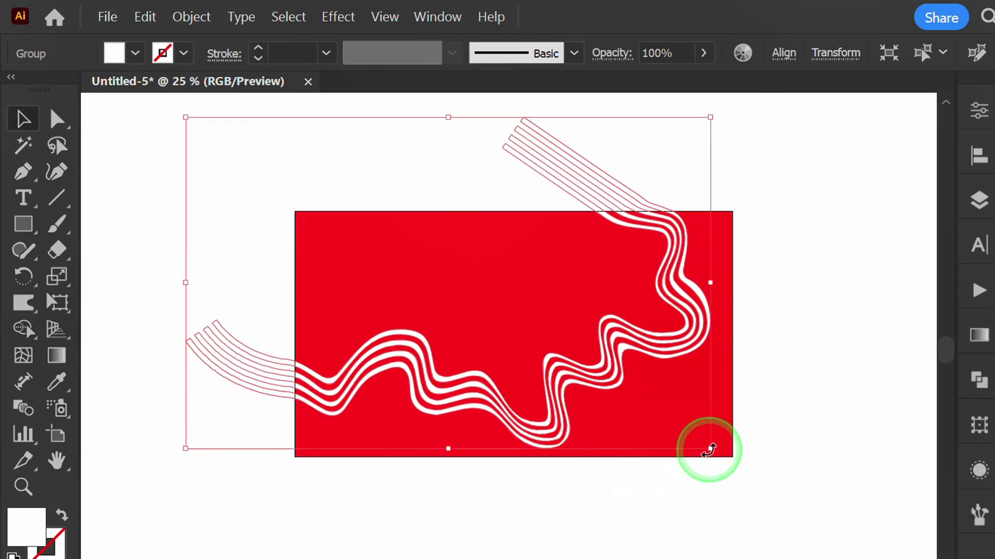
{"action": "mouse_move", "coordinate": [706, 456]}
{"action": "left_mouse_down"}
{"action": "mouse_move", "coordinate": [730, 459]}
{"action": "mouse_move", "coordinate": [715, 456]}
{"action": "left_mouse_up"}
{"action": "left_click_drag", "start_coordinate": [559, 410], "coordinate": [553, 408]}
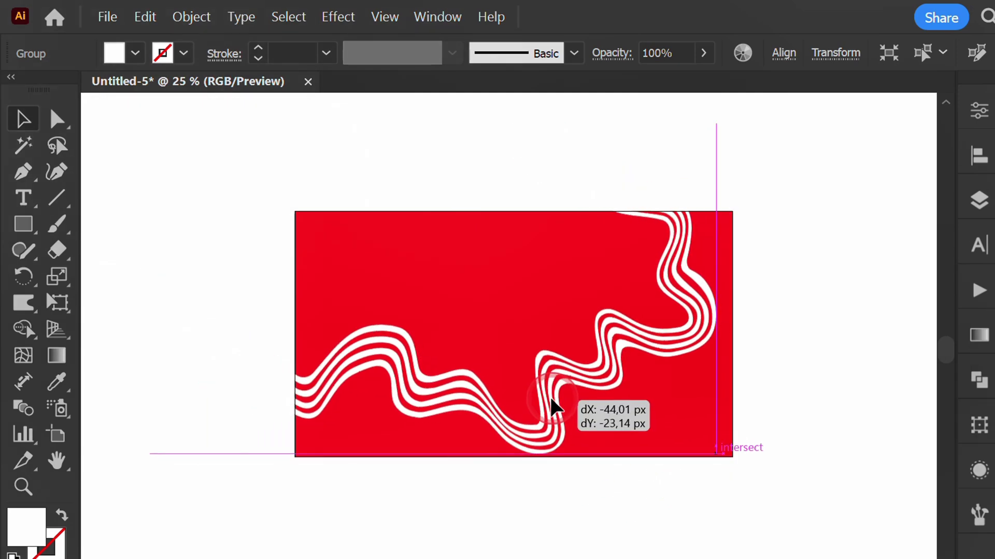
Rotate the stripe group about 12° and enlarge it proportionally beyond the artboard.
{"action": "left_click", "coordinate": [599, 511]}
{"action": "left_click", "coordinate": [669, 353]}
{"action": "left_click_drag", "start_coordinate": [721, 459], "coordinate": [755, 384]}
{"action": "left_click_drag", "start_coordinate": [501, 388], "coordinate": [499, 415]}
{"action": "left_click_drag", "start_coordinate": [734, 406], "coordinate": [730, 486]}
Deselect the stripe group and zoom in on the finished red artwork with its white ribbon.
{"action": "left_click", "coordinate": [788, 543]}
{"action": "key", "text": "ctrl+0"}
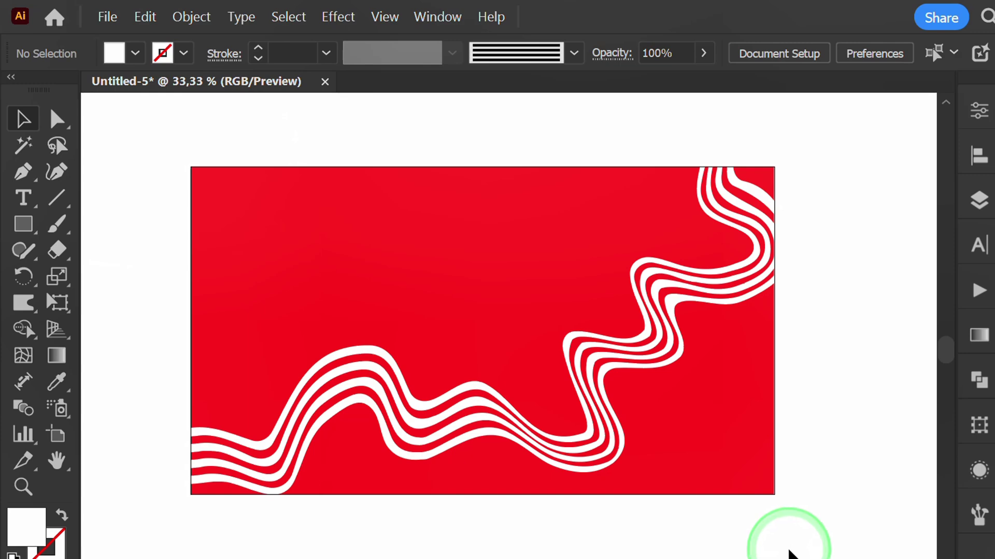